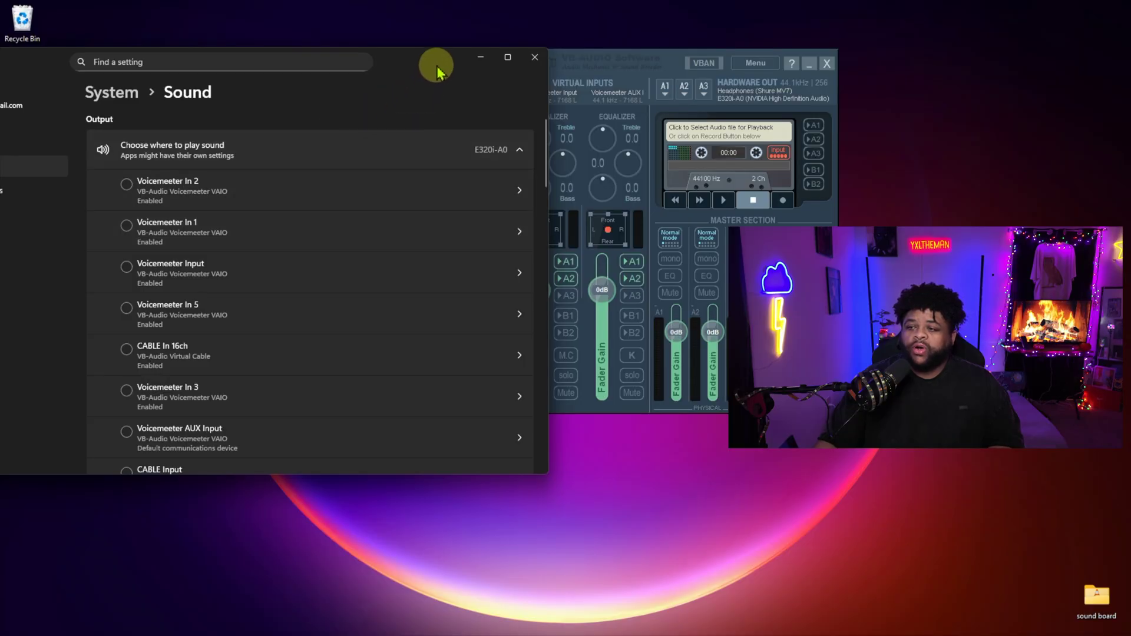
Open the Windows sound settings and check the output format options of the E320i-A0 device
mouse_move(870, 623)
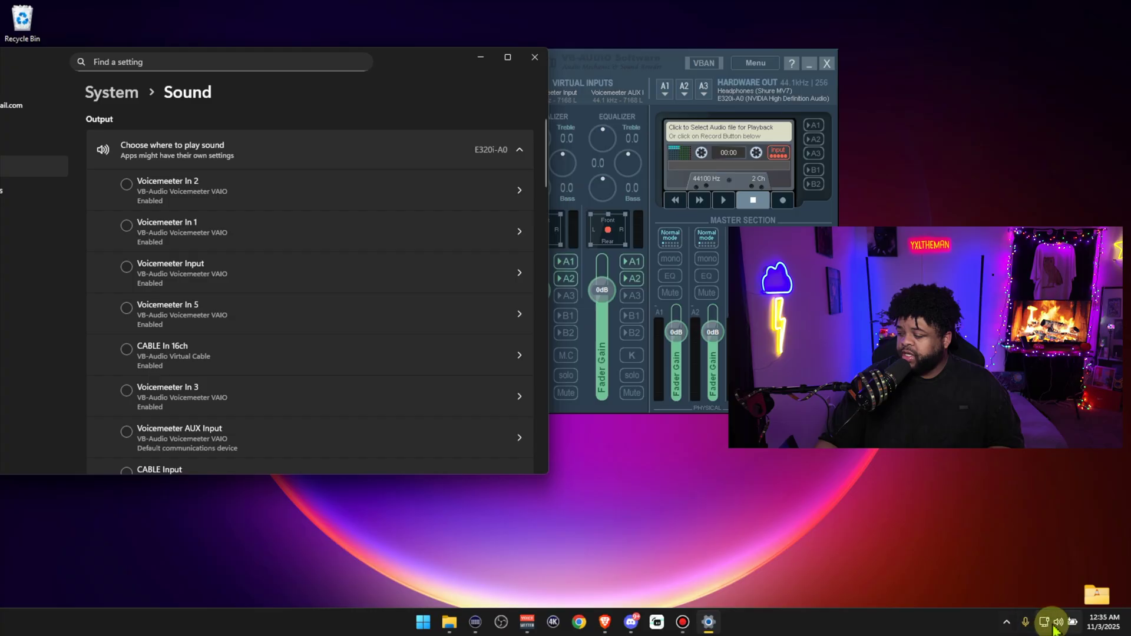
right_click(1058, 623)
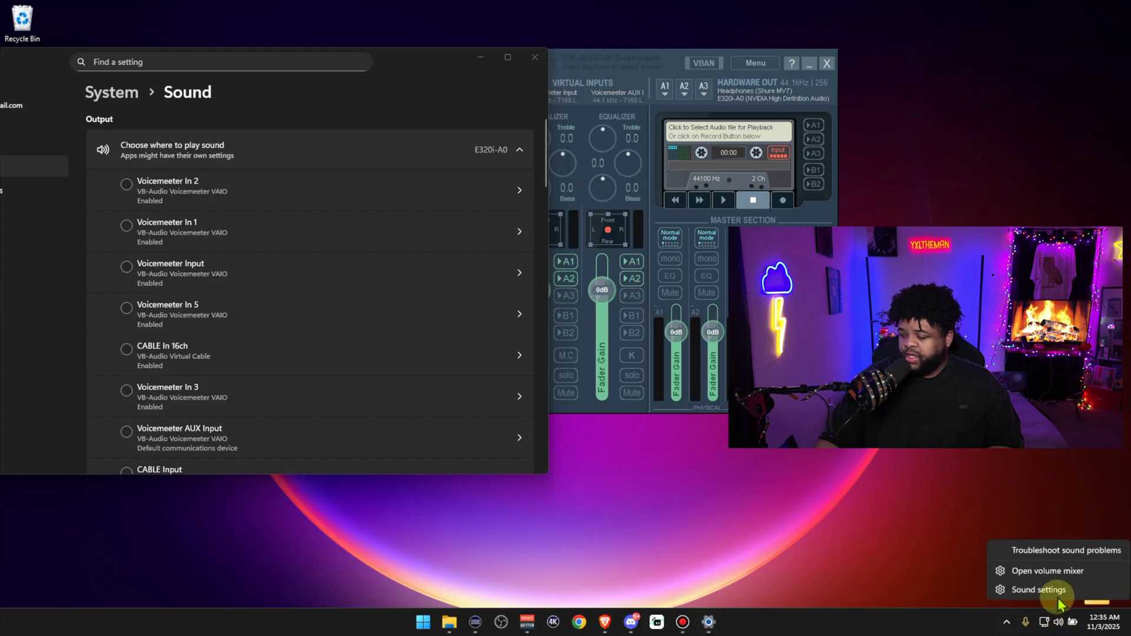
click(1059, 596)
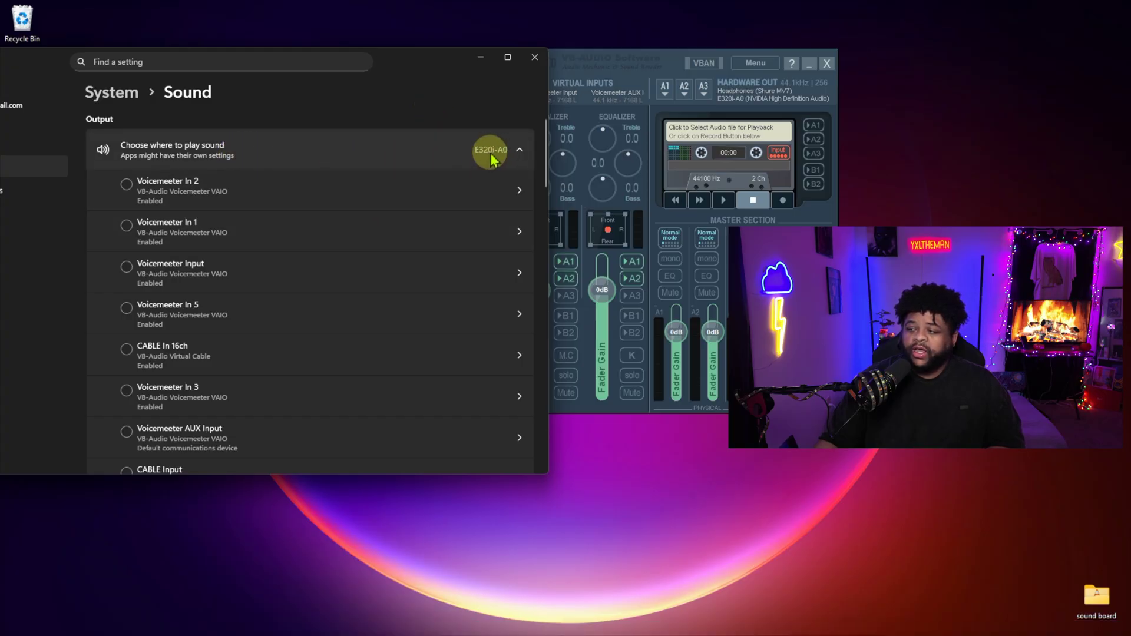
scroll(477, 158, down, 3)
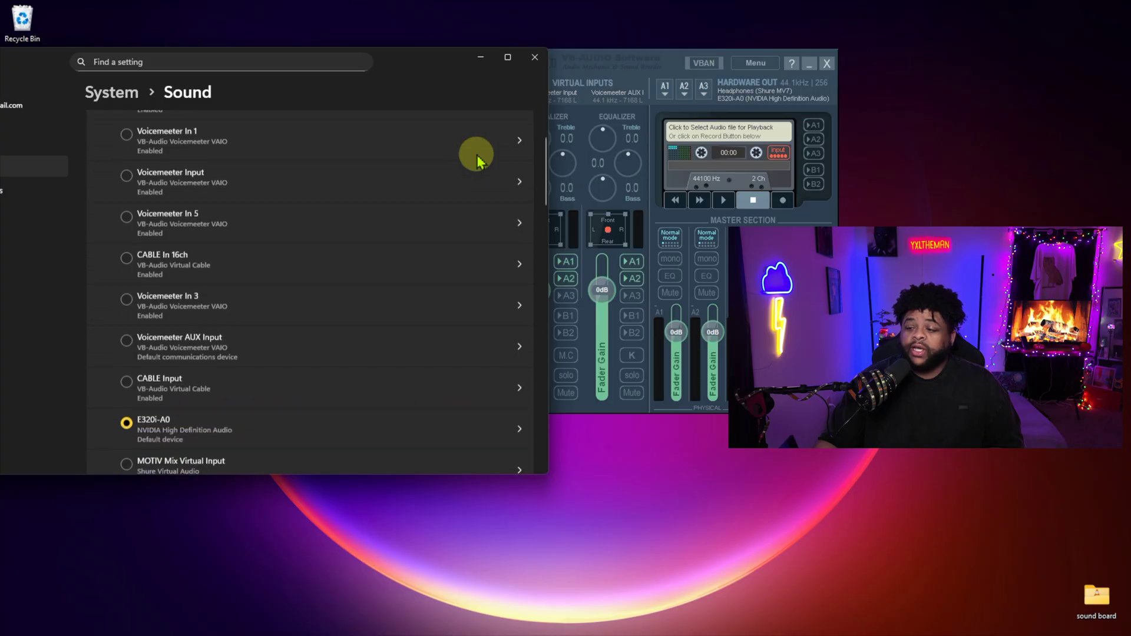
scroll(477, 158, down, 2)
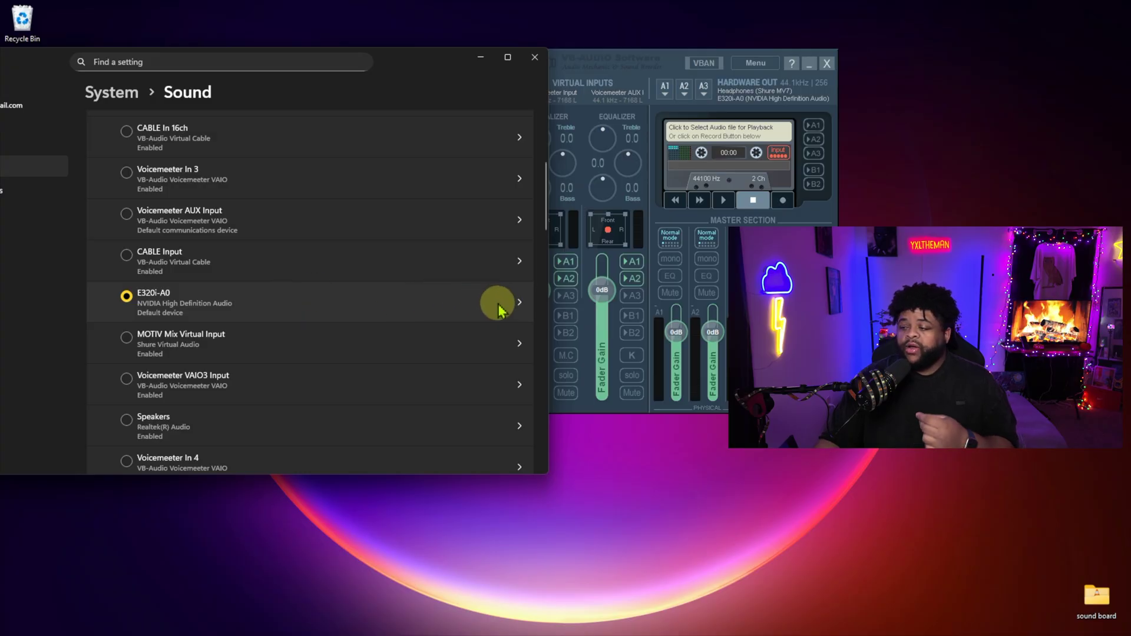
click(521, 305)
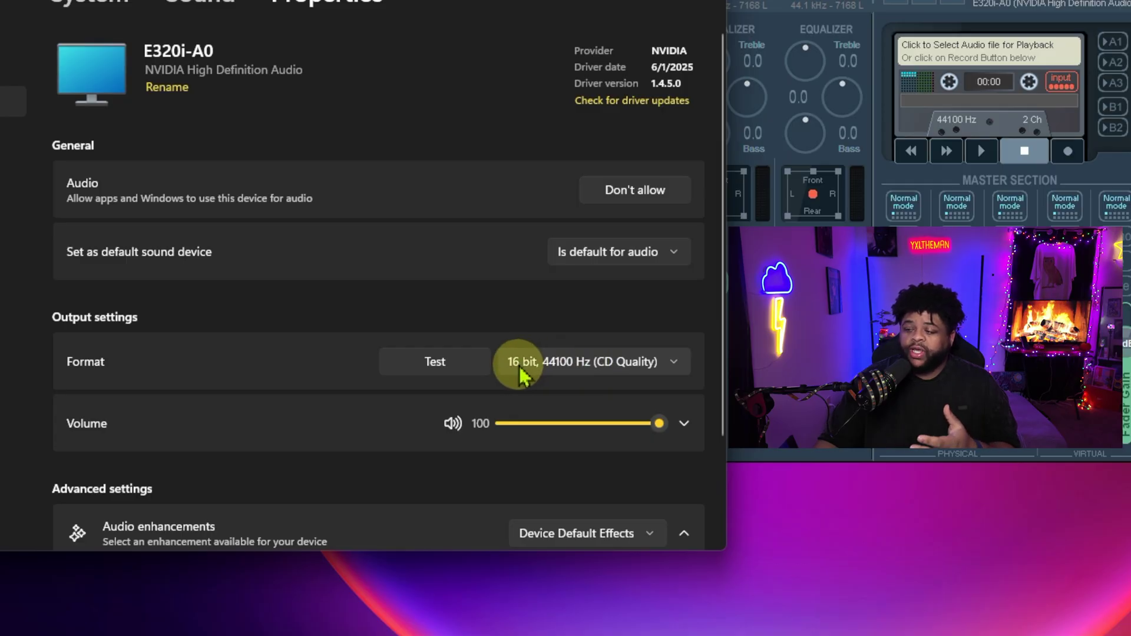
click(545, 362)
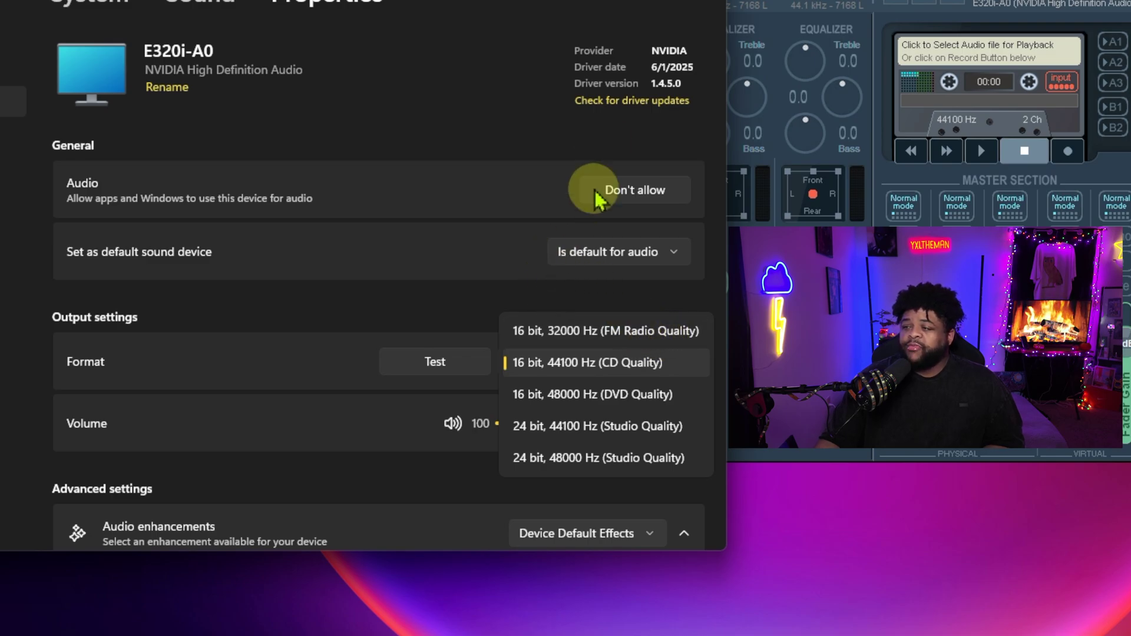
click(192, 6)
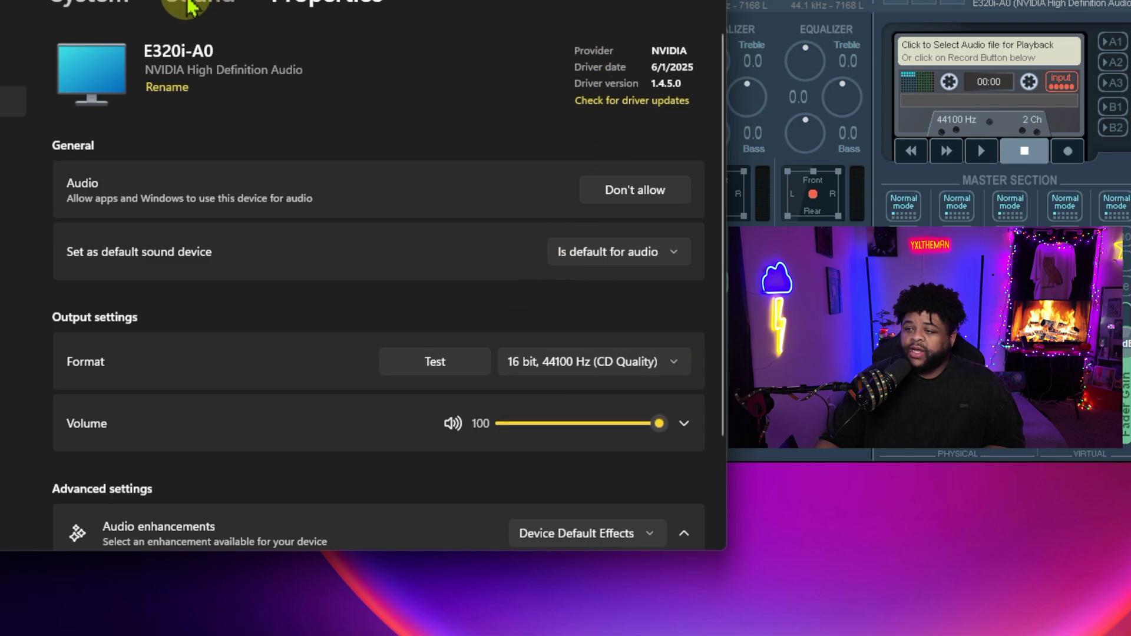
click(192, 6)
Check the input format options of the Shure MV7 microphone and return to the sound device list
scroll(356, 286, down, 10)
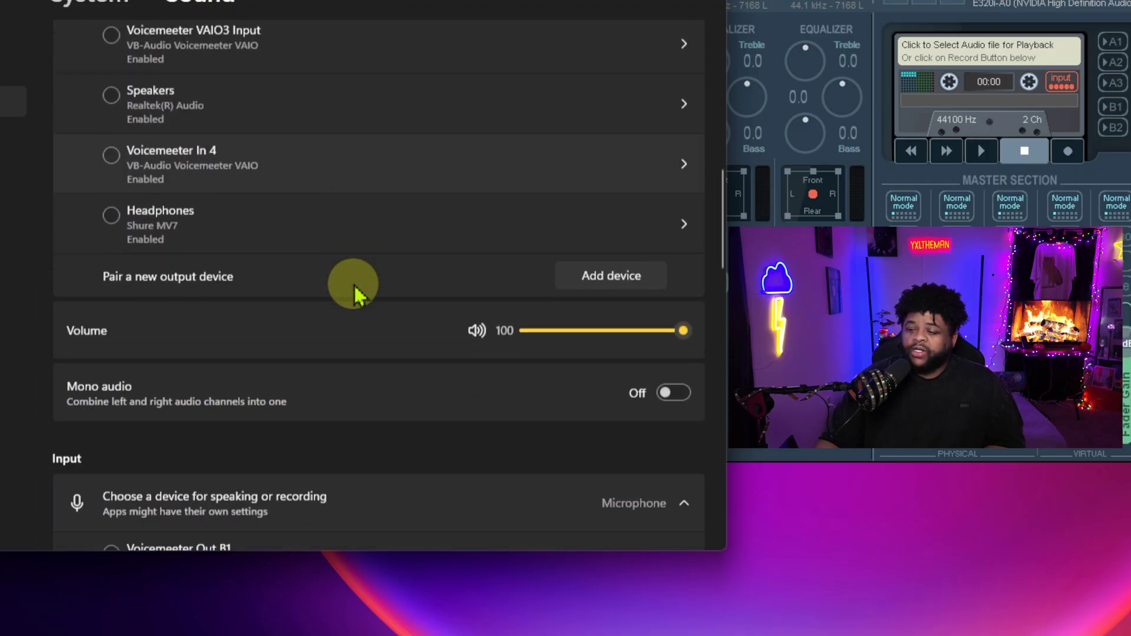
scroll(356, 289, down, 7)
click(638, 328)
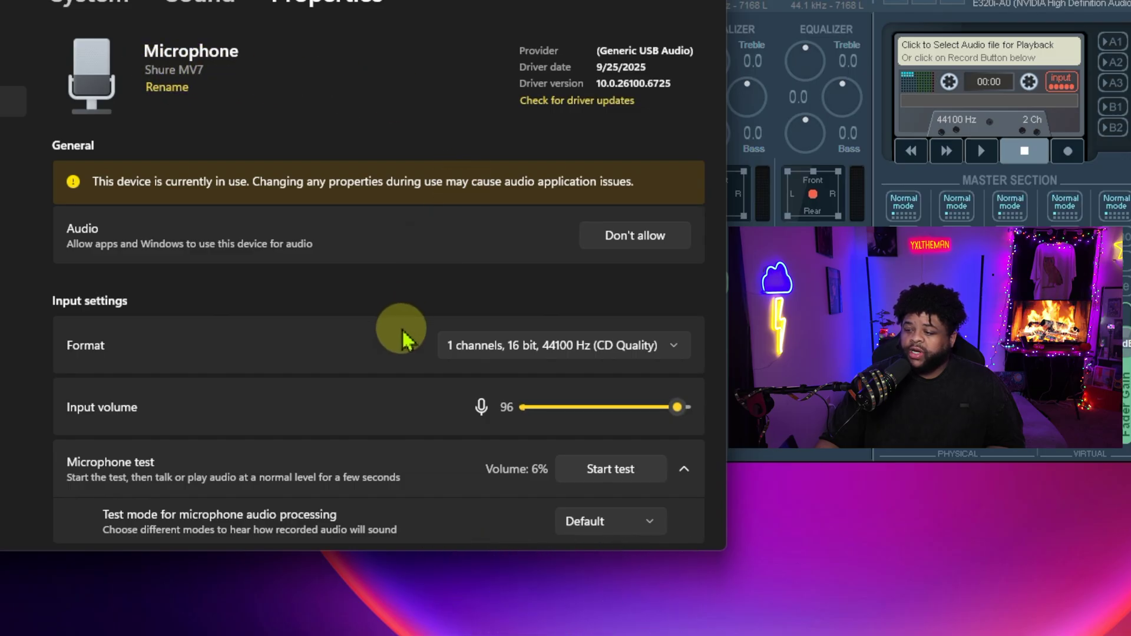
click(593, 339)
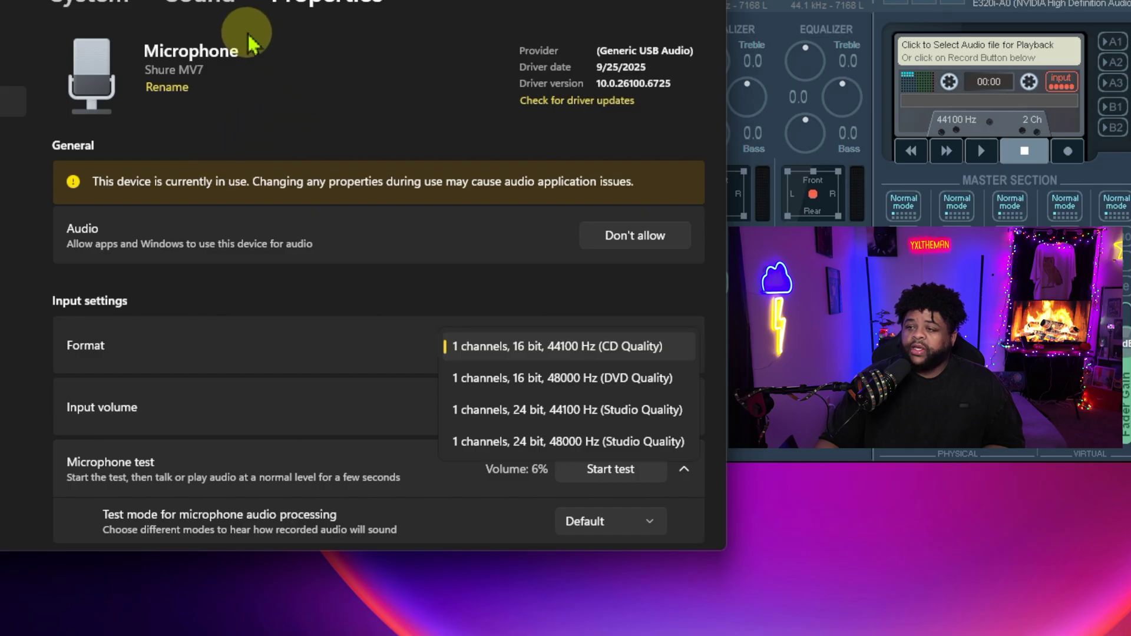
click(208, 23)
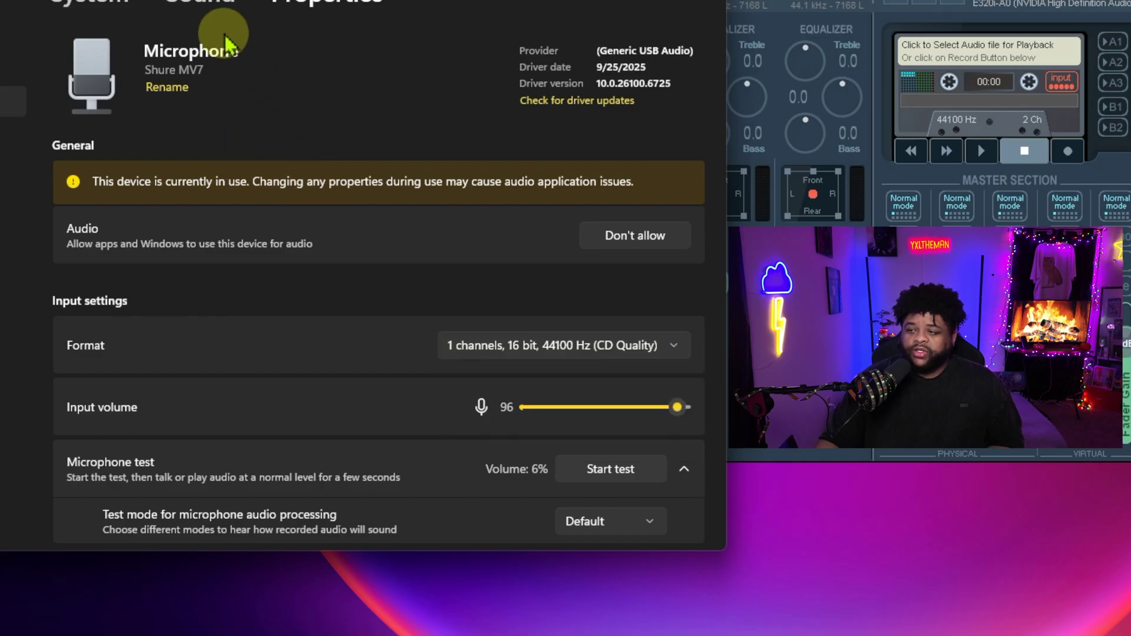
click(202, 7)
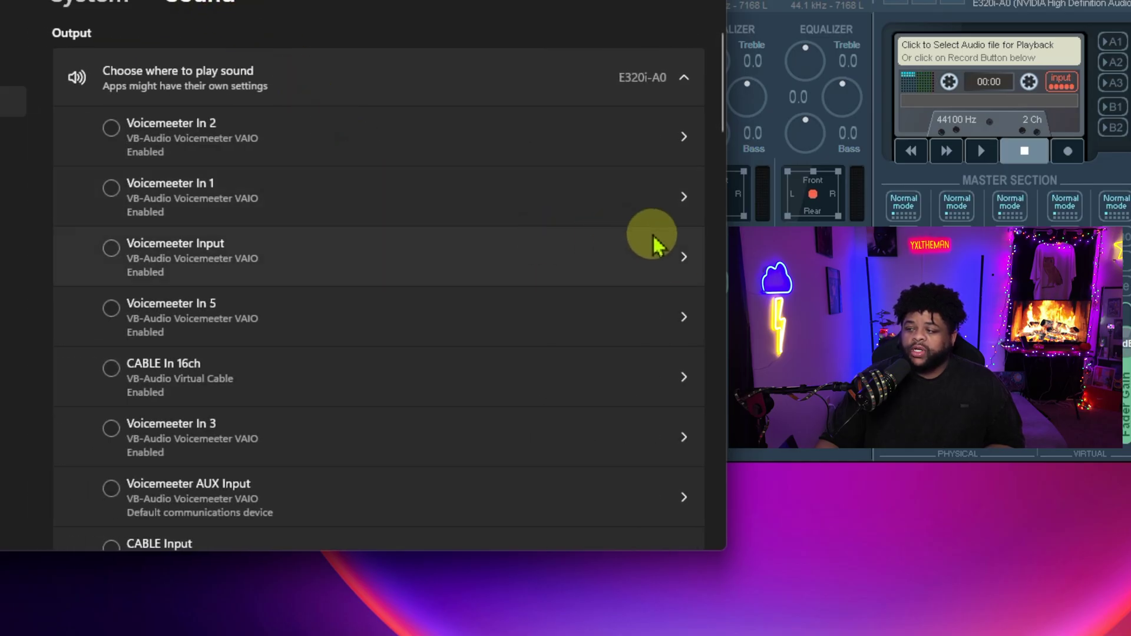
Set the output format of the Realtek Speakers to 16 bit, 44100 Hz (CD Quality)
scroll(530, 329, down, 6)
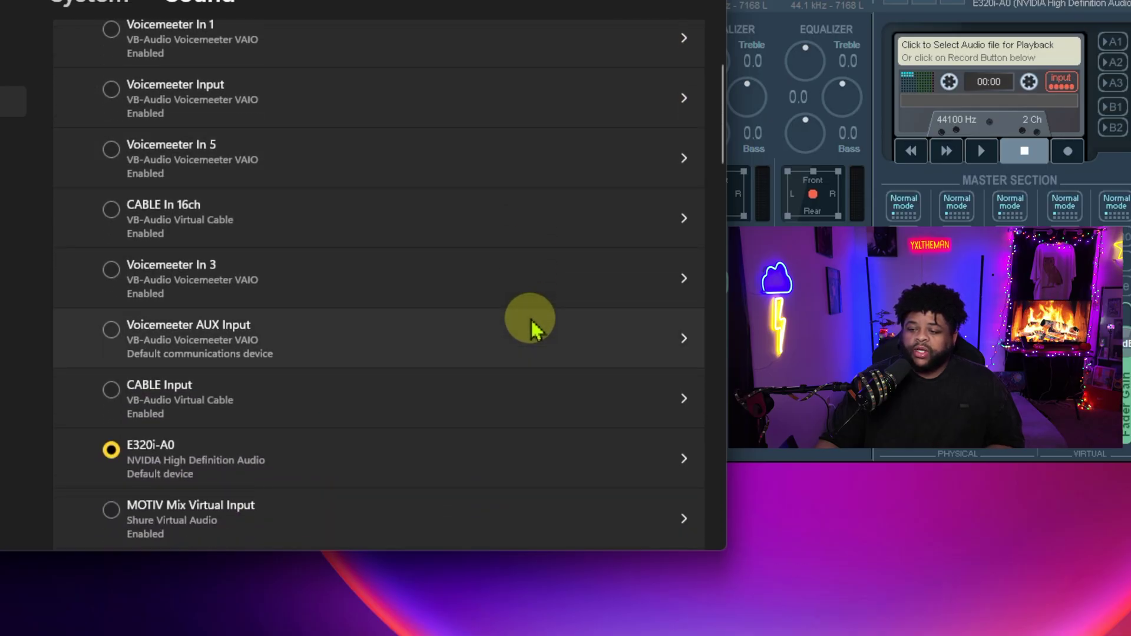
click(684, 407)
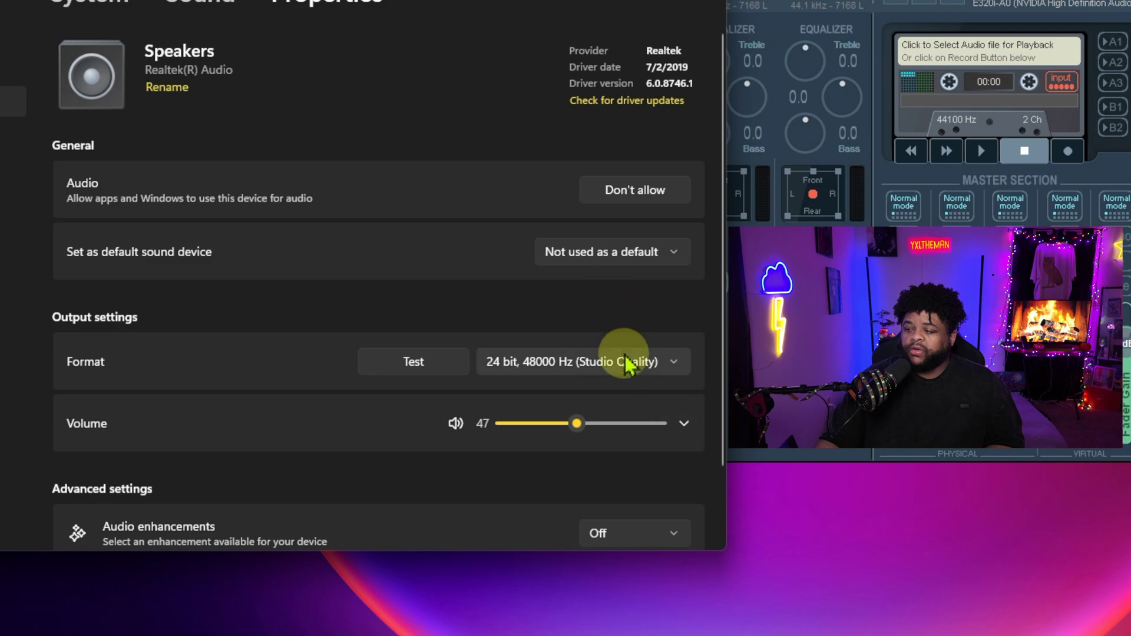
click(589, 370)
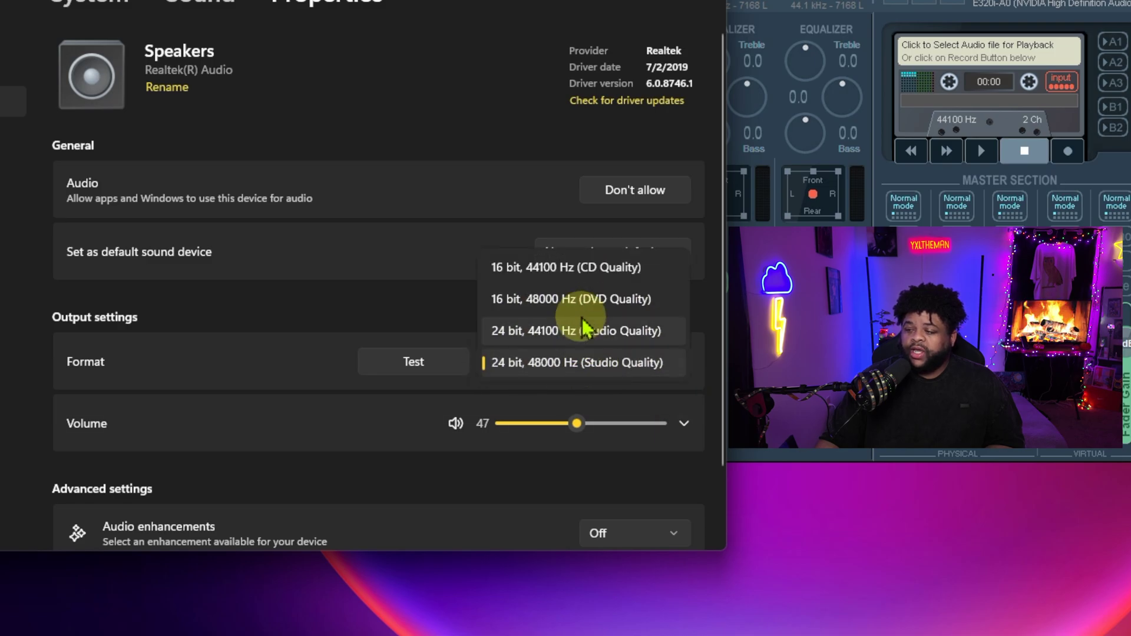
click(569, 270)
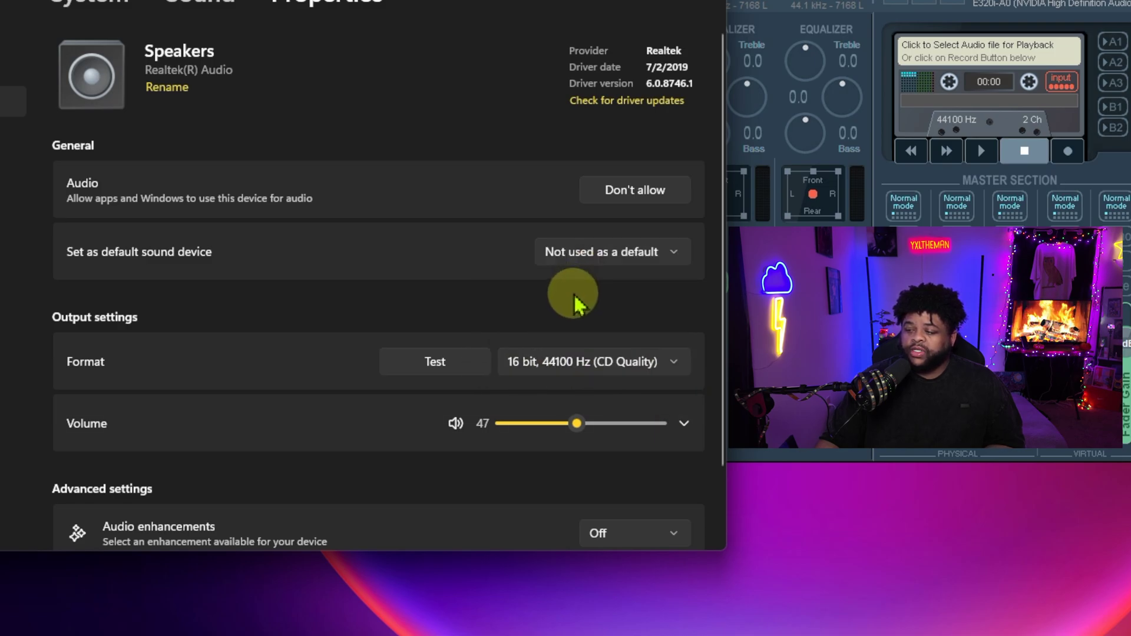
click(191, 11)
Check the output format options of the MOTIV Mix Virtual Input and close the sound settings
scroll(417, 328, down, 3)
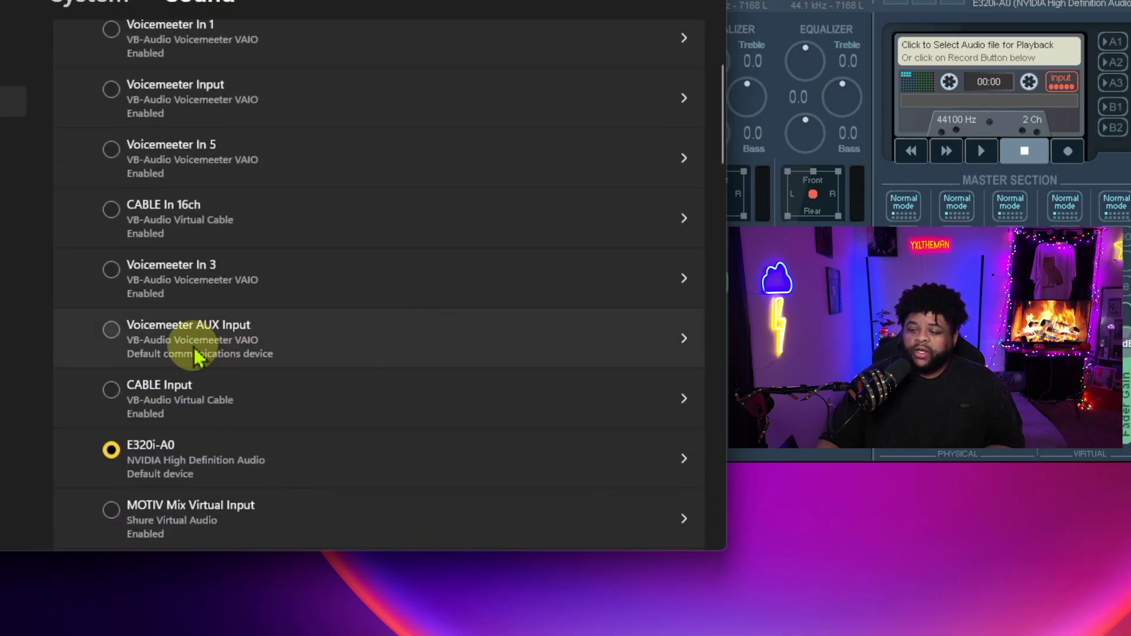
scroll(333, 412, down, 4)
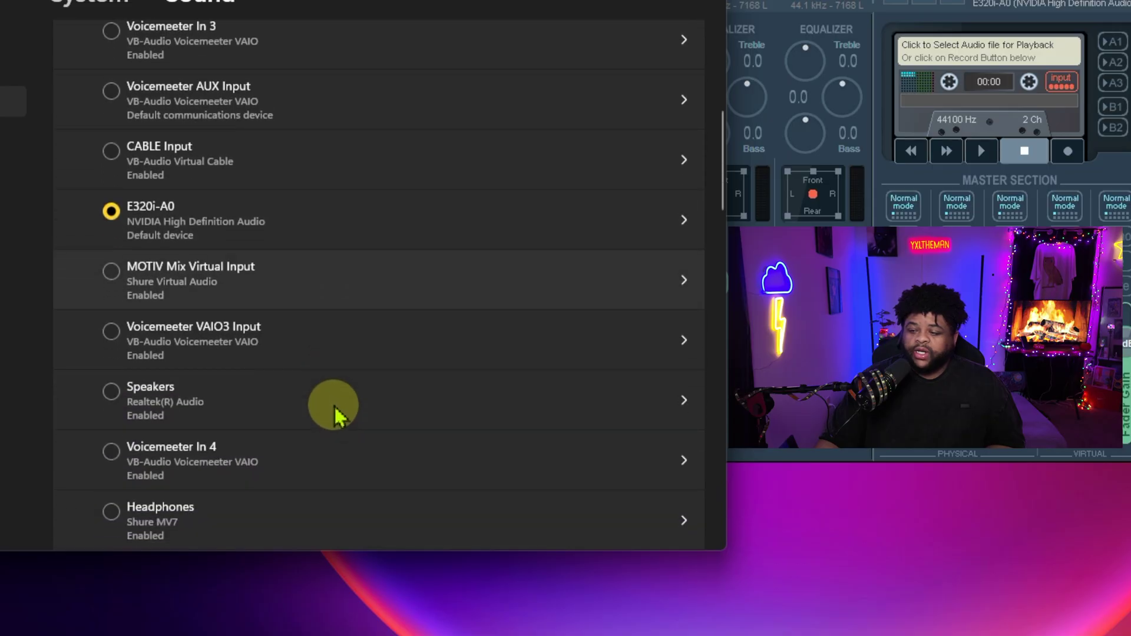
click(685, 291)
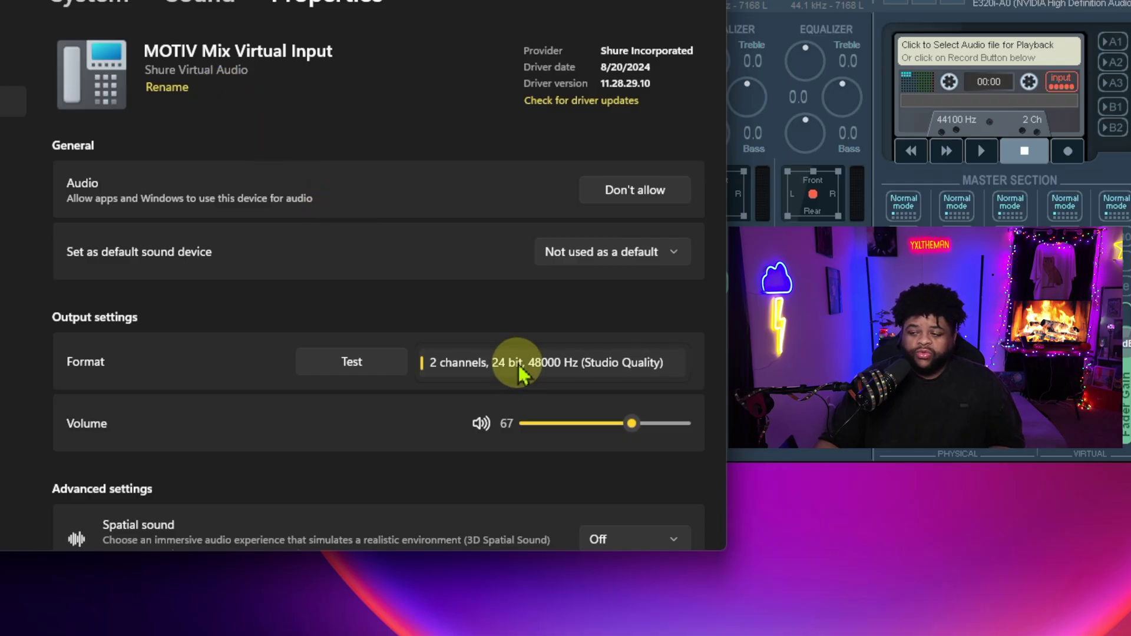
click(200, 11)
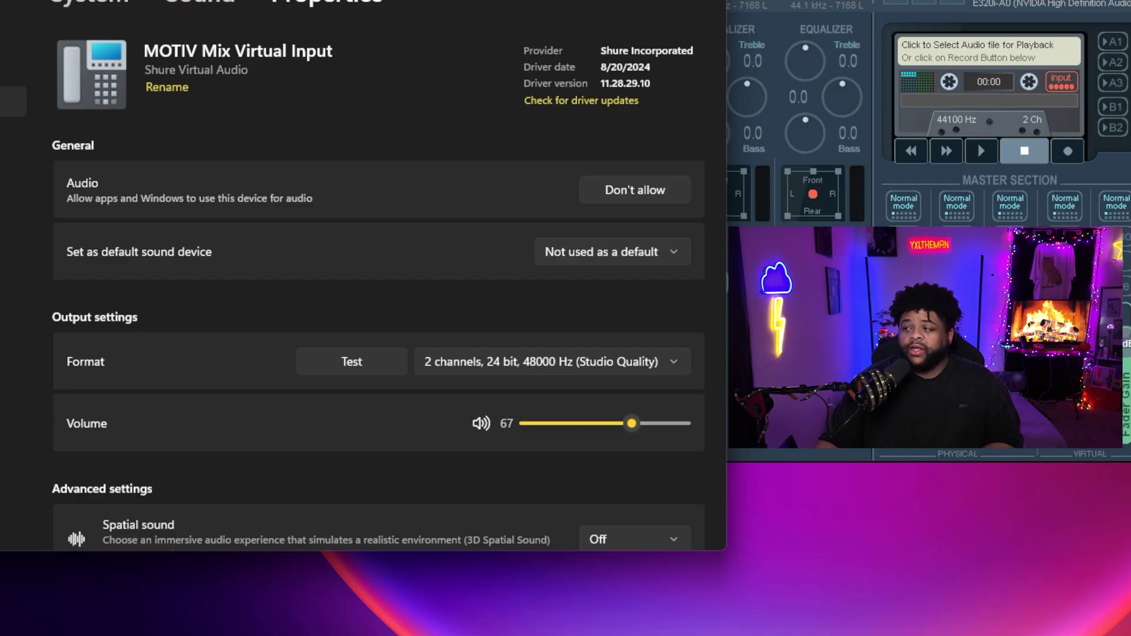
key(alt+F4)
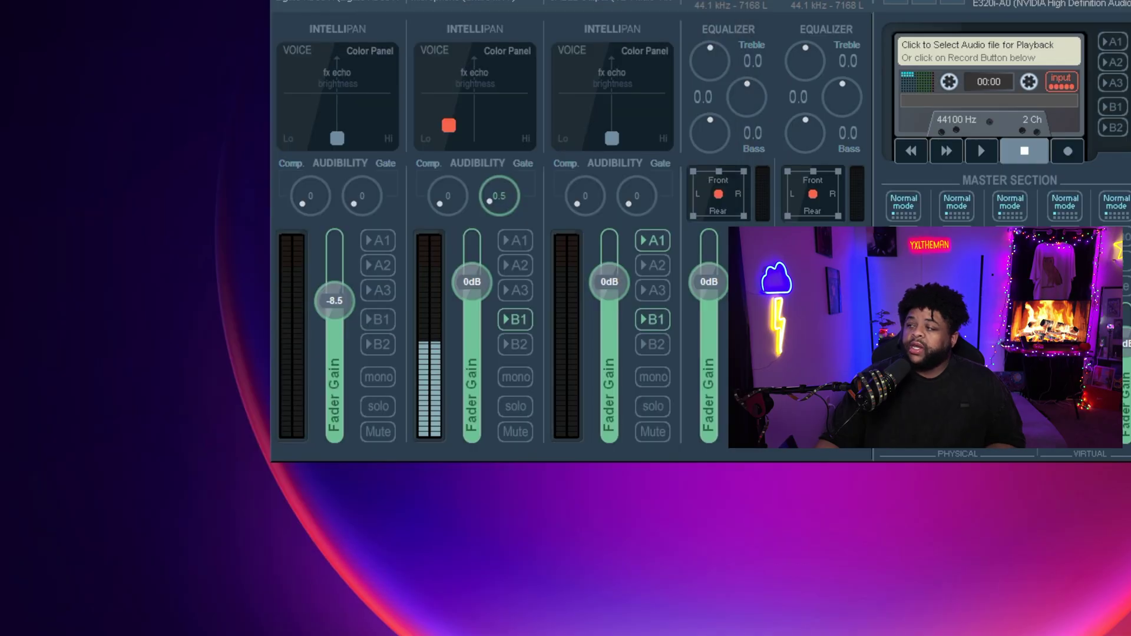
Switch to Voicemeeter Banana and review the Preferred Main SampleRate options and buffering values in its system settings
drag(899, 1, 855, 12)
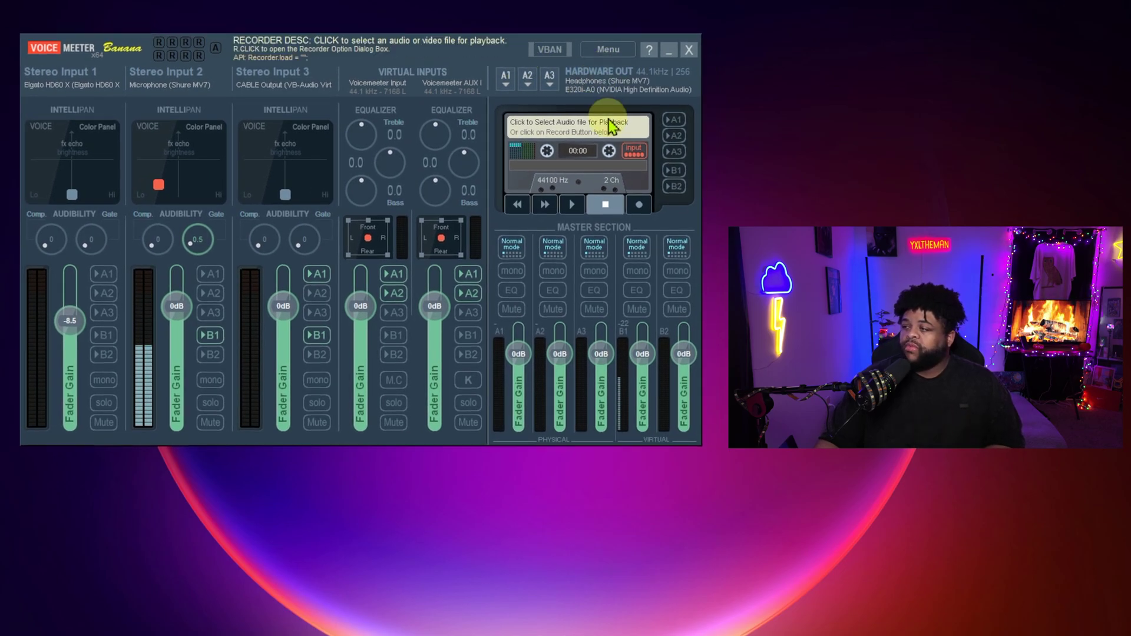
click(606, 51)
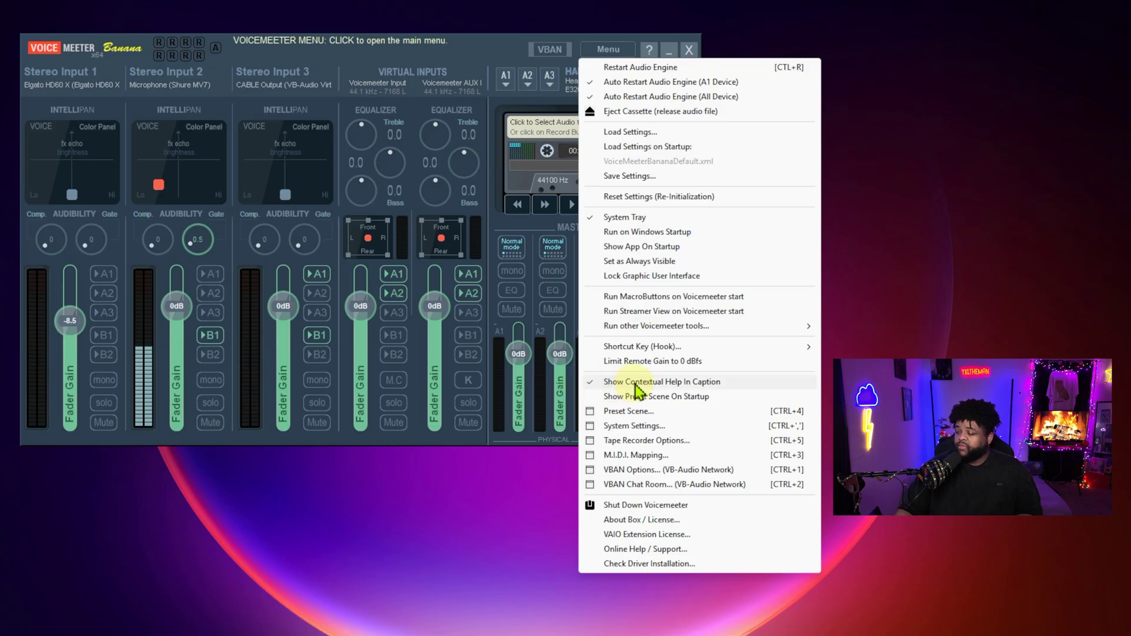
click(641, 429)
drag(698, 47, 306, 41)
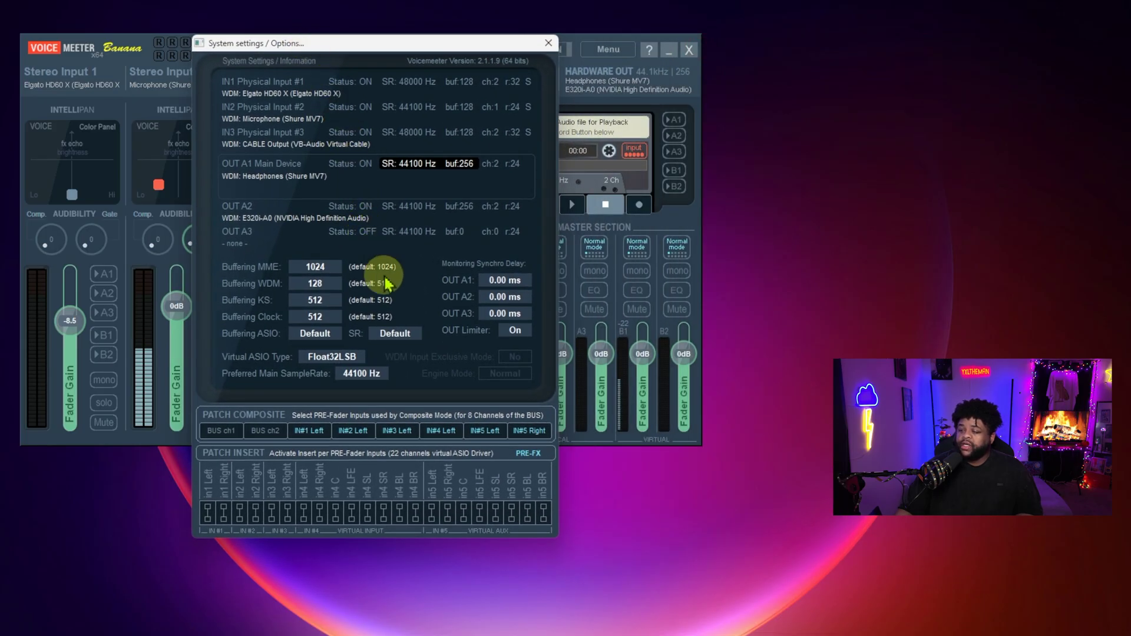
click(363, 374)
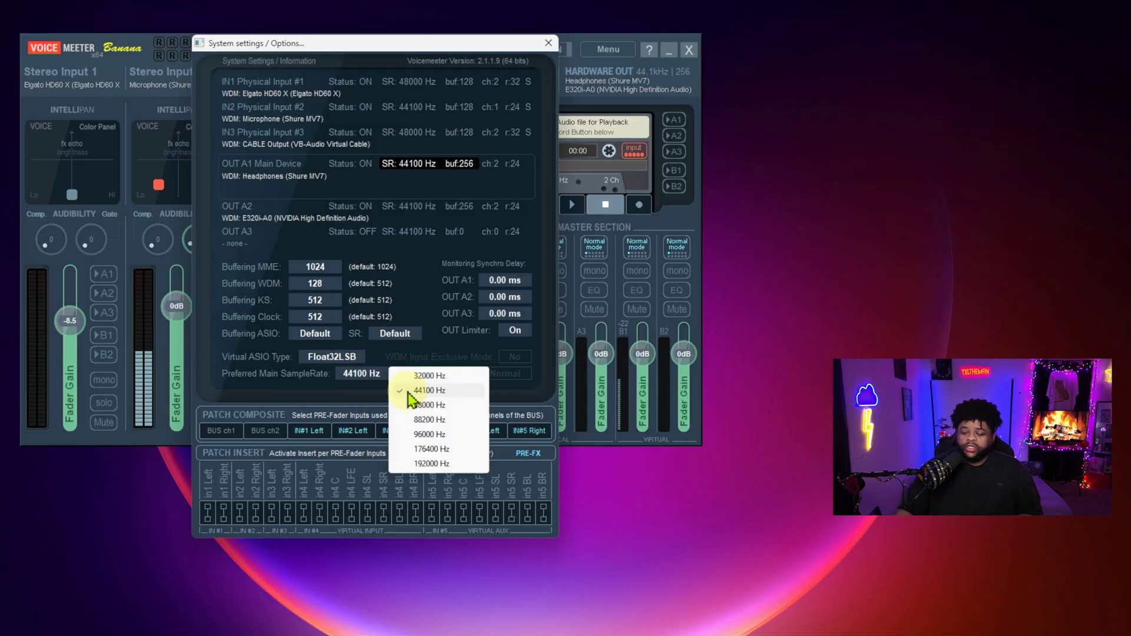
click(373, 402)
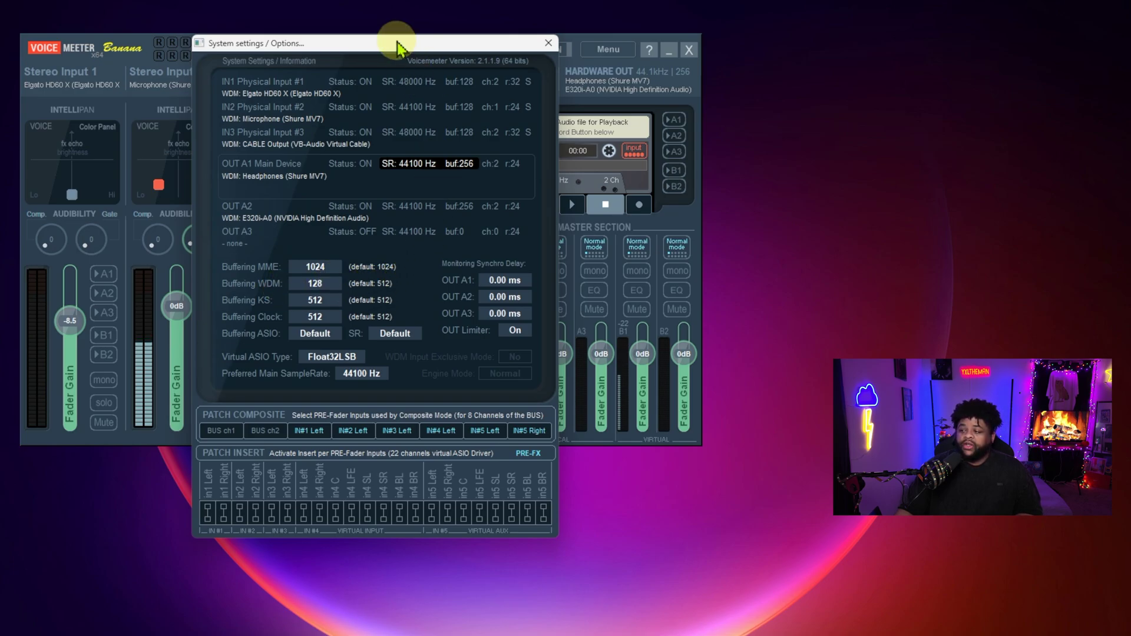
drag(428, 48, 515, 68)
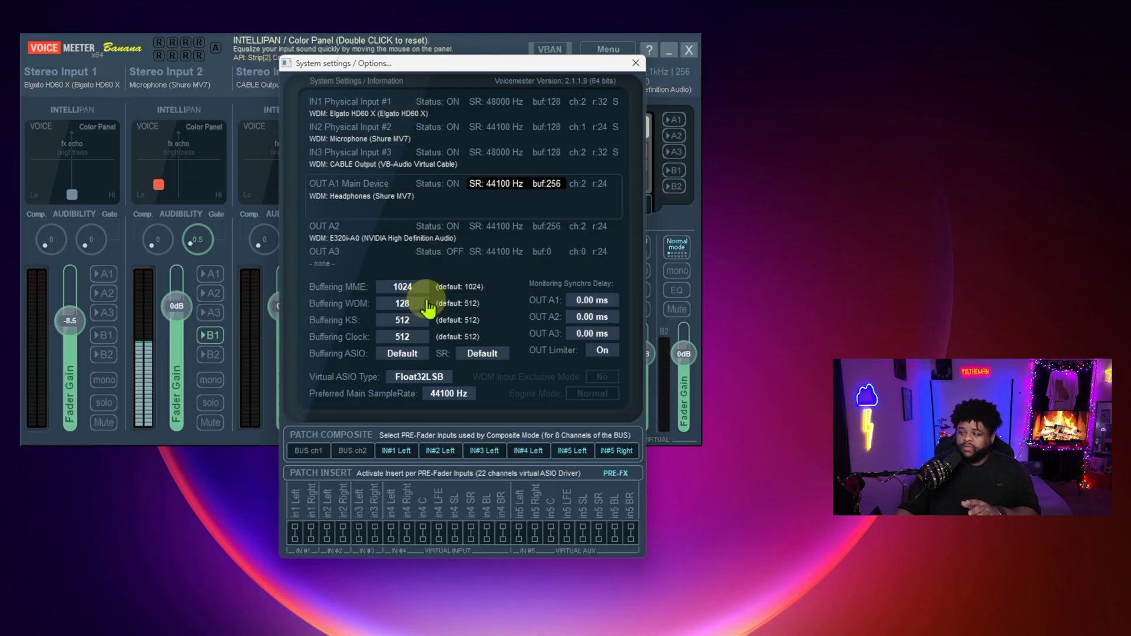
click(636, 64)
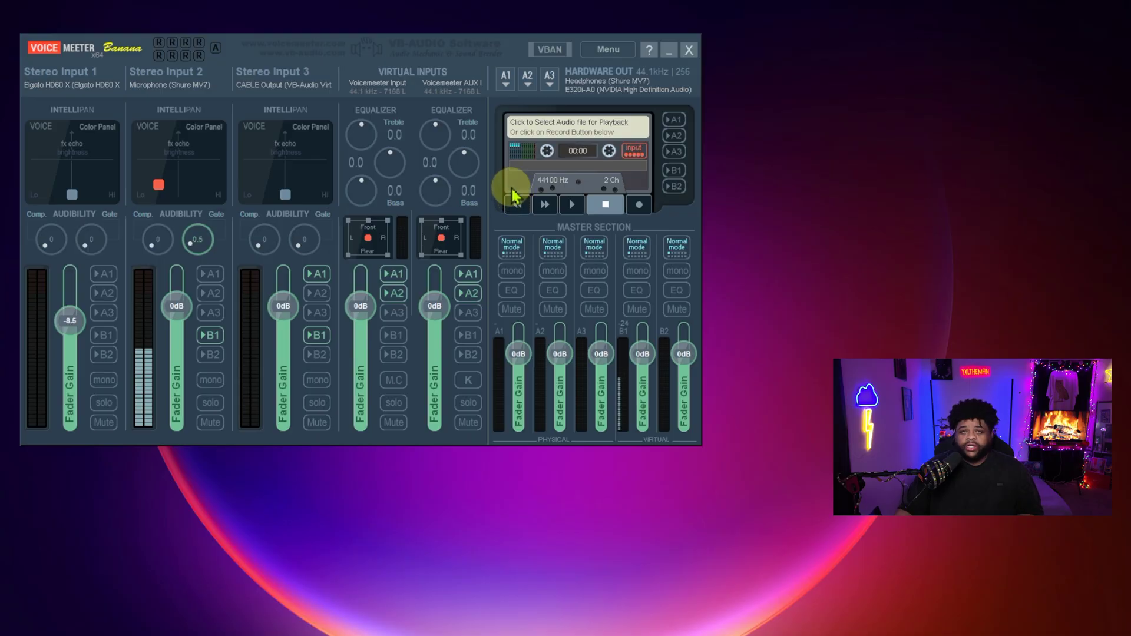
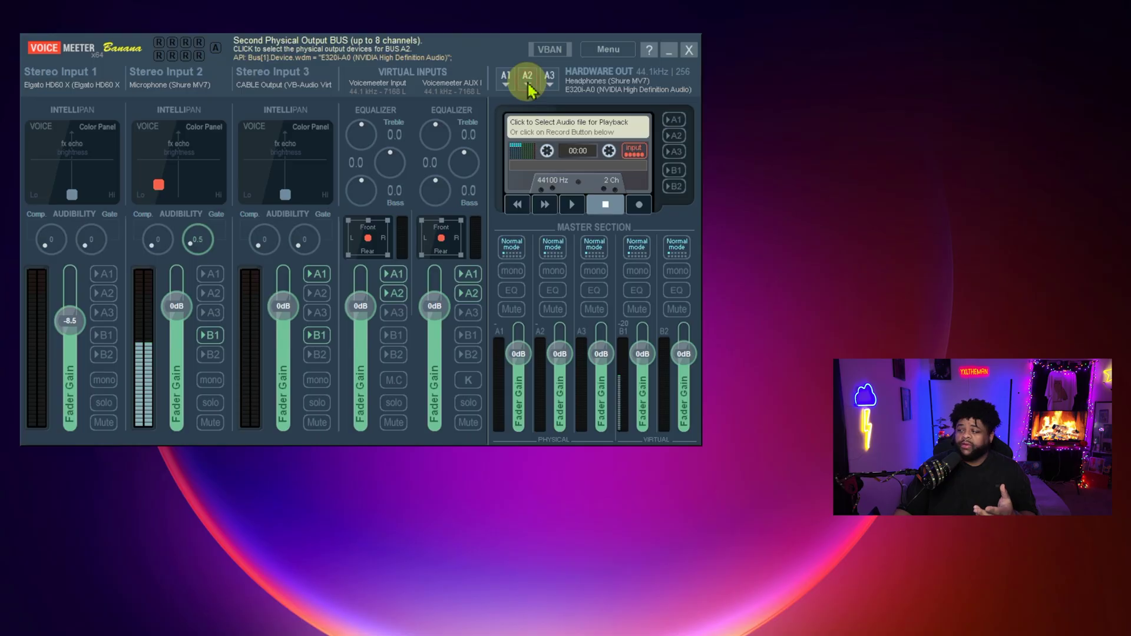
Review the devices and sample rates available for hardware outputs A2 and A3, keeping the current selections
drag(707, 101, 324, 42)
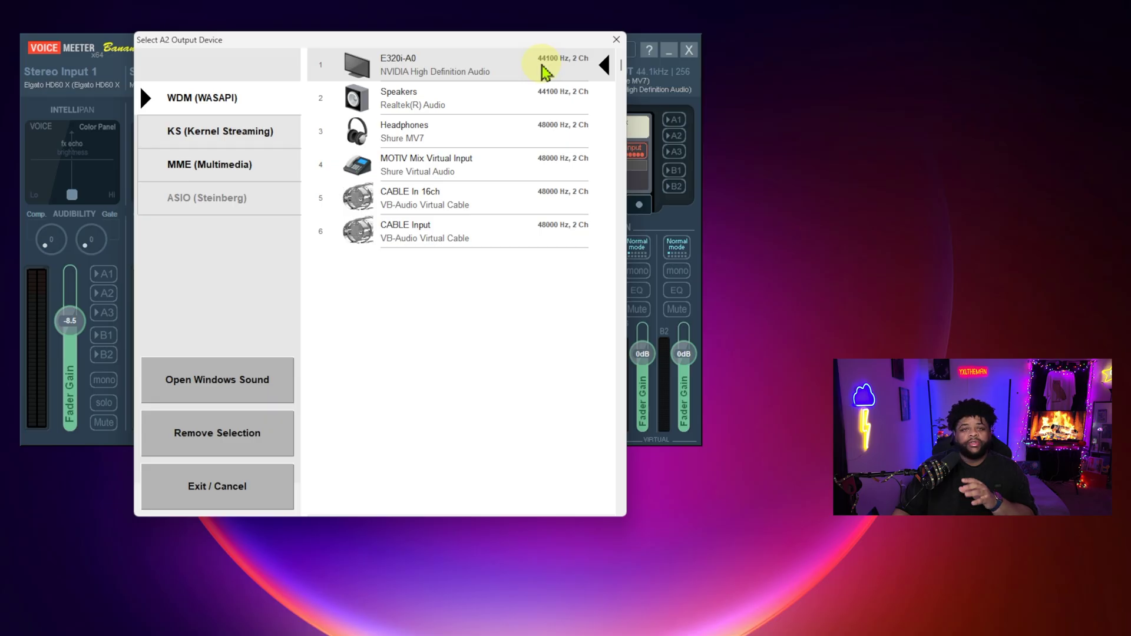
click(616, 41)
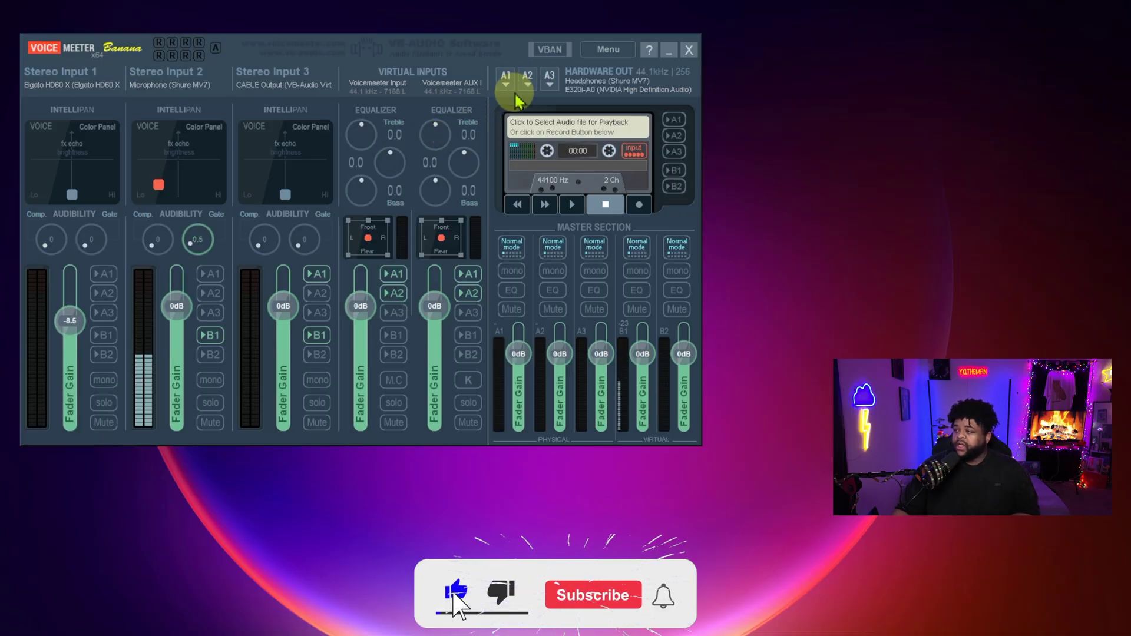
click(549, 86)
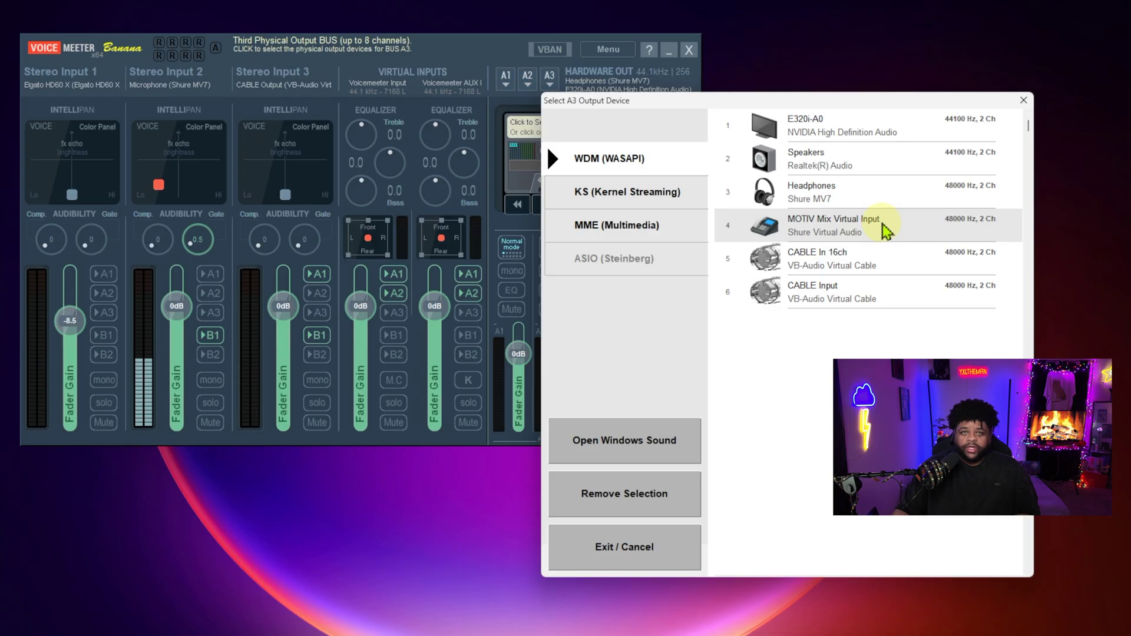
click(1024, 100)
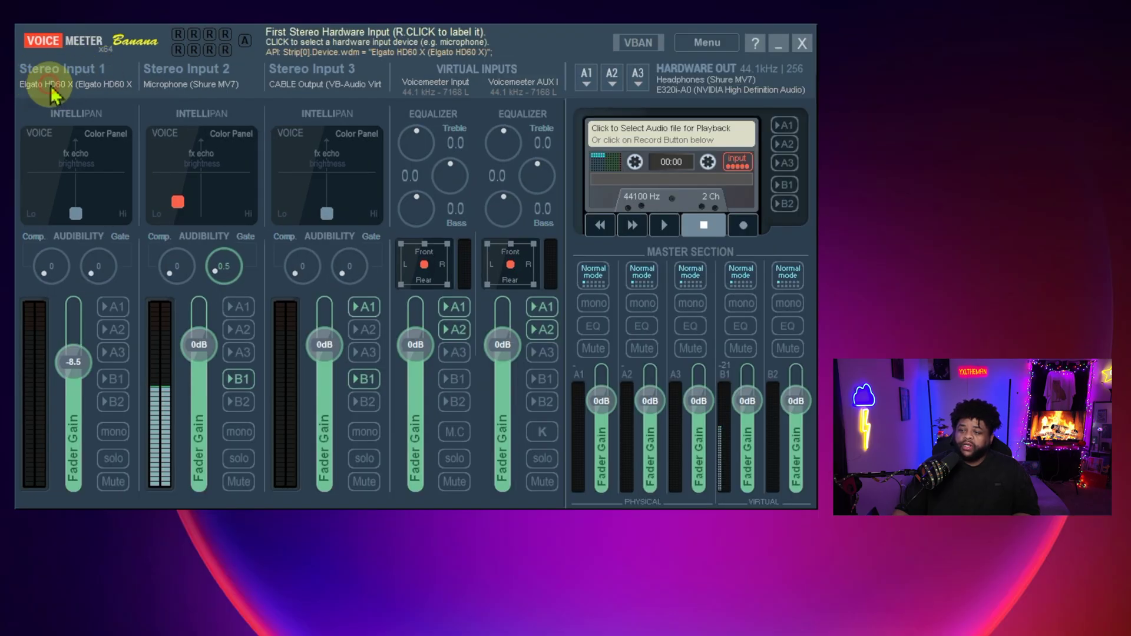
Review the devices available for Stereo Input 1, keep Elgato HD60 X, and try routing it to A1 and A2
click(51, 87)
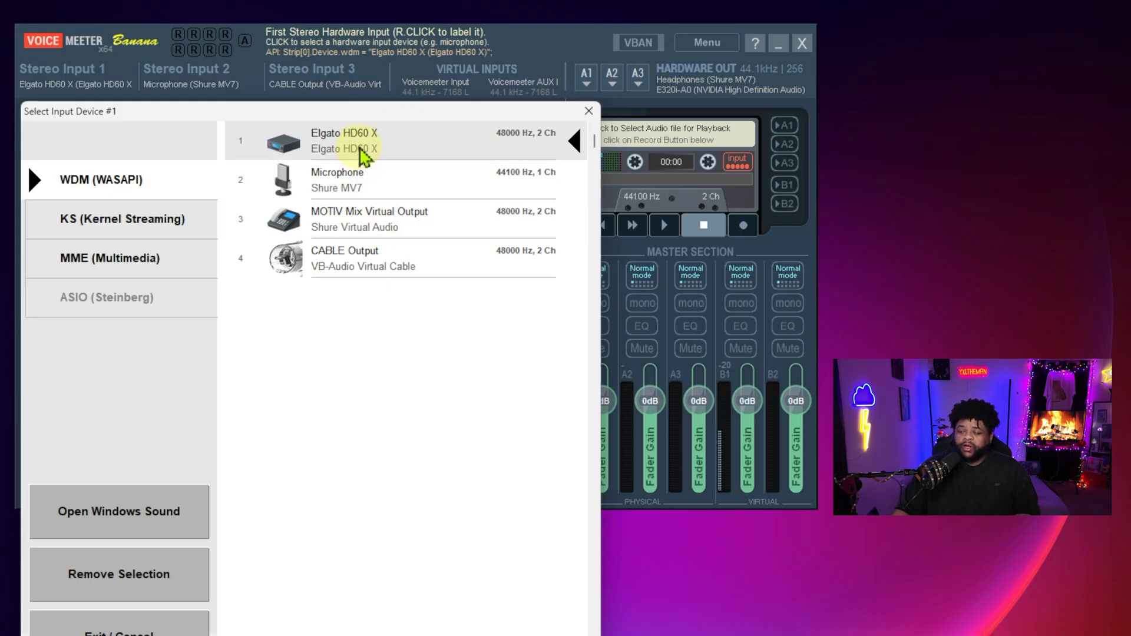
click(592, 113)
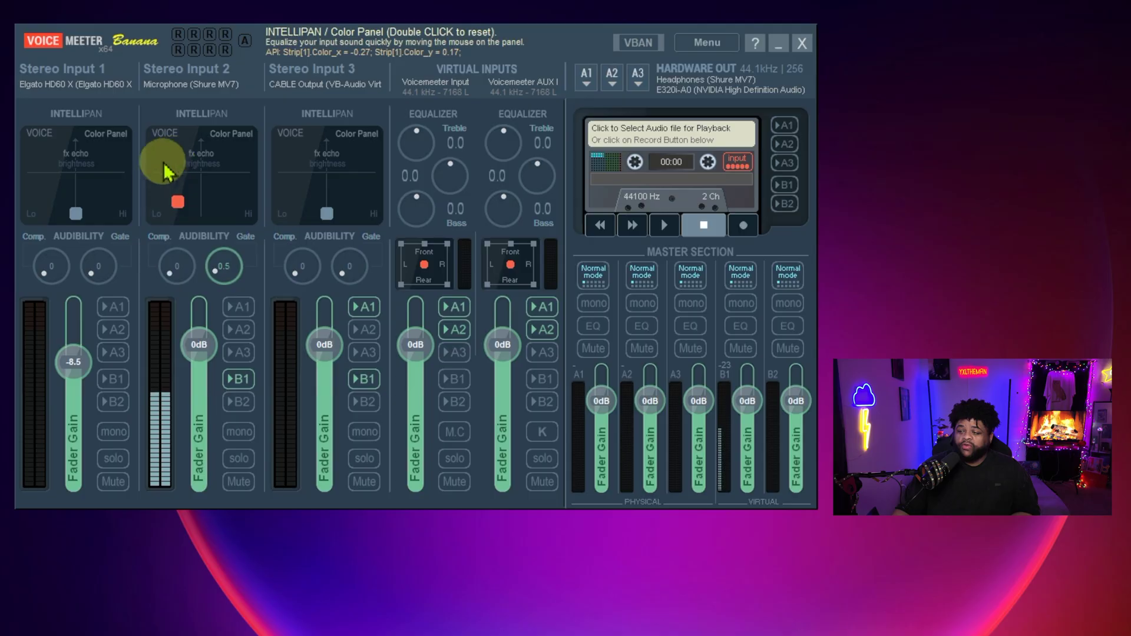
click(113, 309)
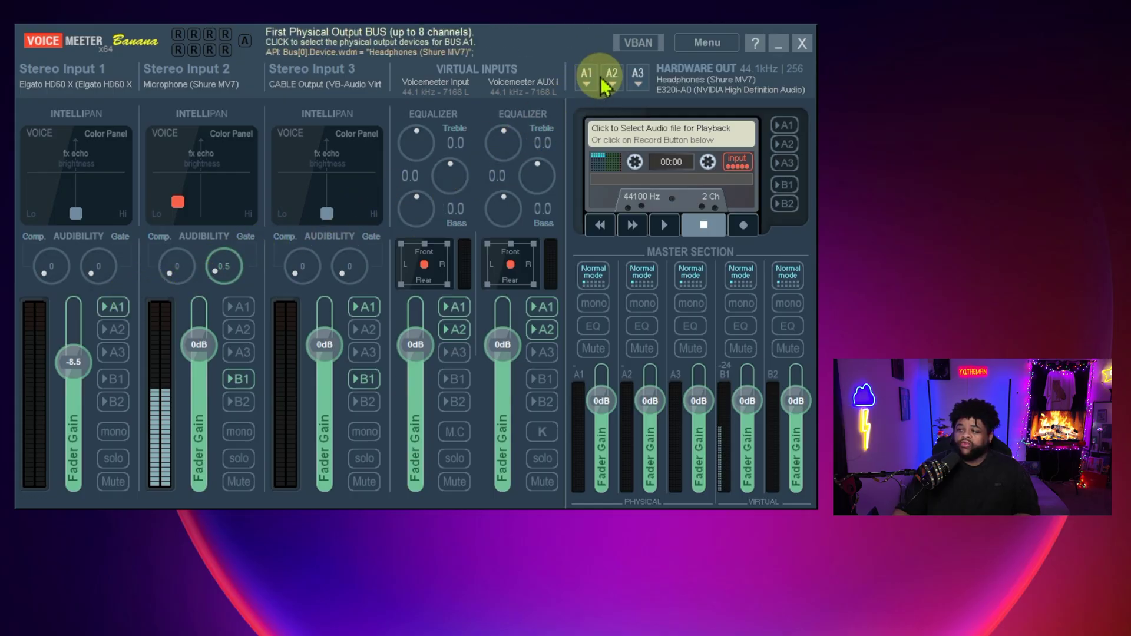
click(120, 330)
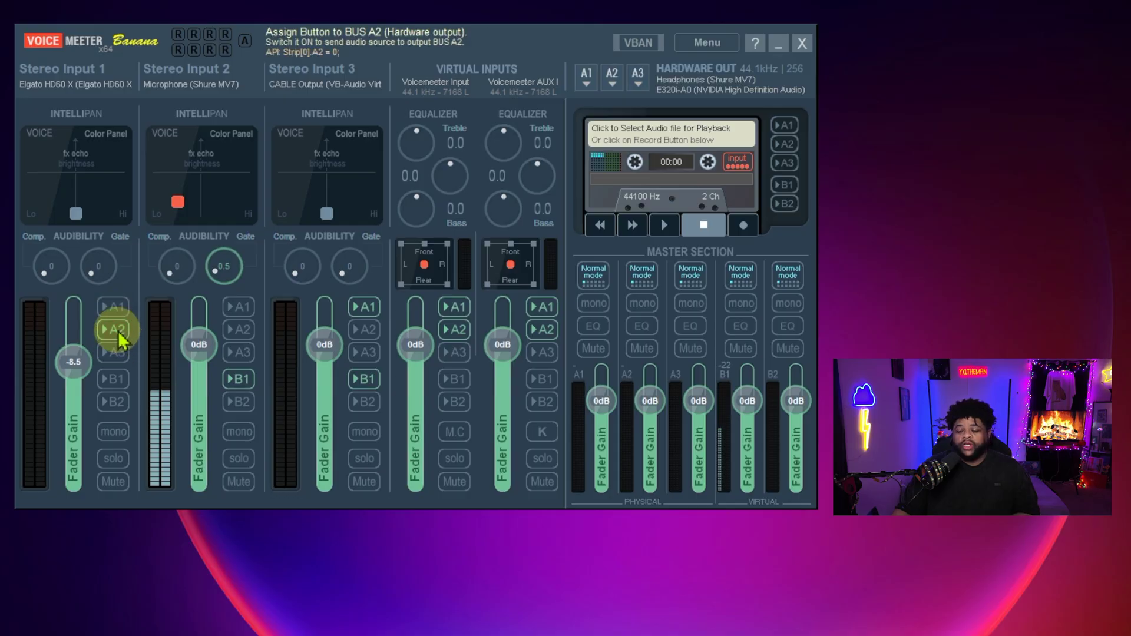
Try routing Stereo Input 2 to A1 and review its available input devices, keeping Microphone (Shure MV7)
click(238, 309)
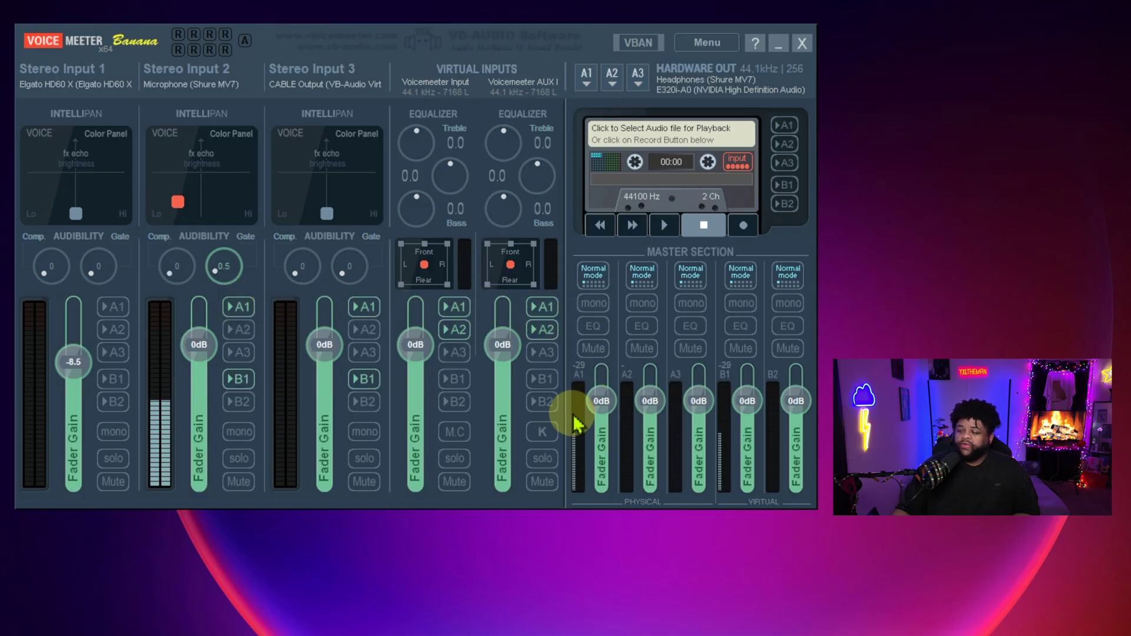
click(238, 307)
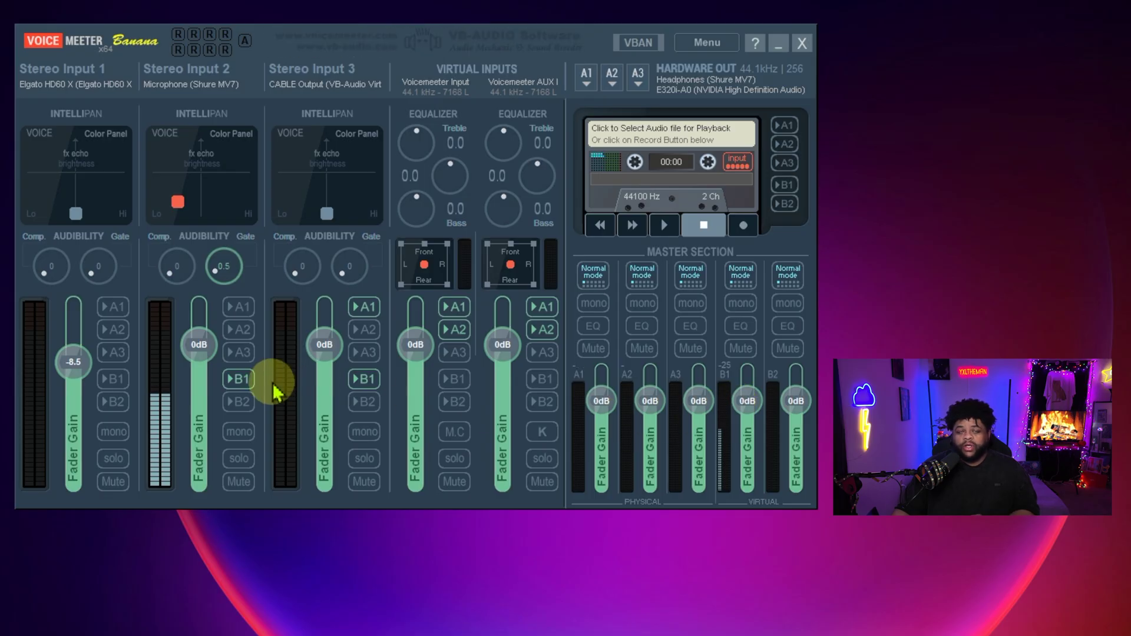
click(196, 88)
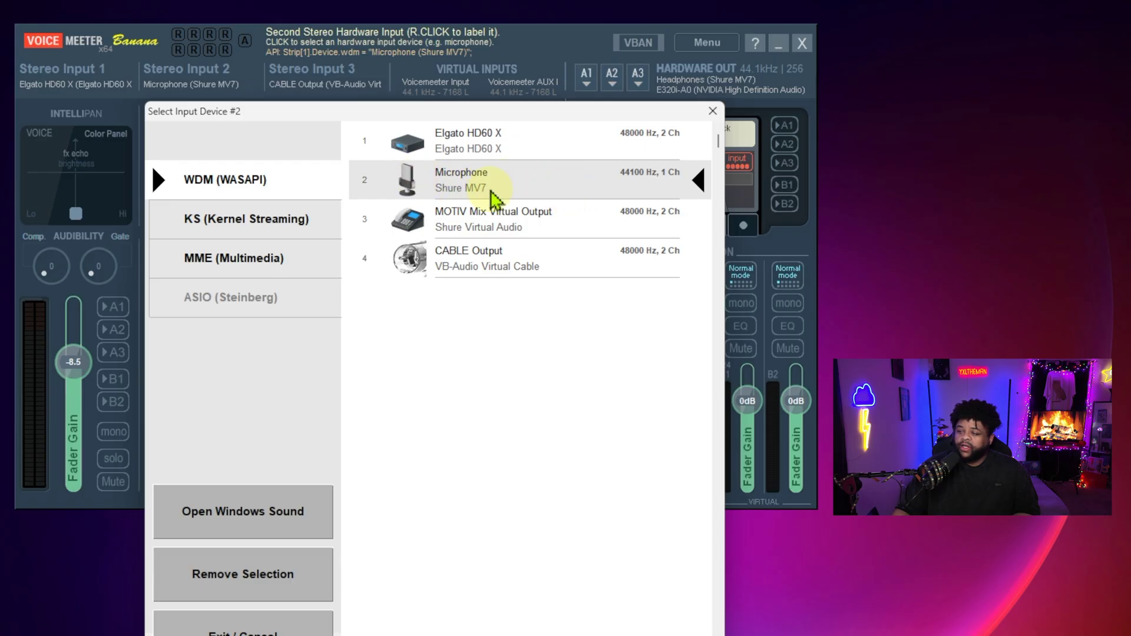
click(713, 111)
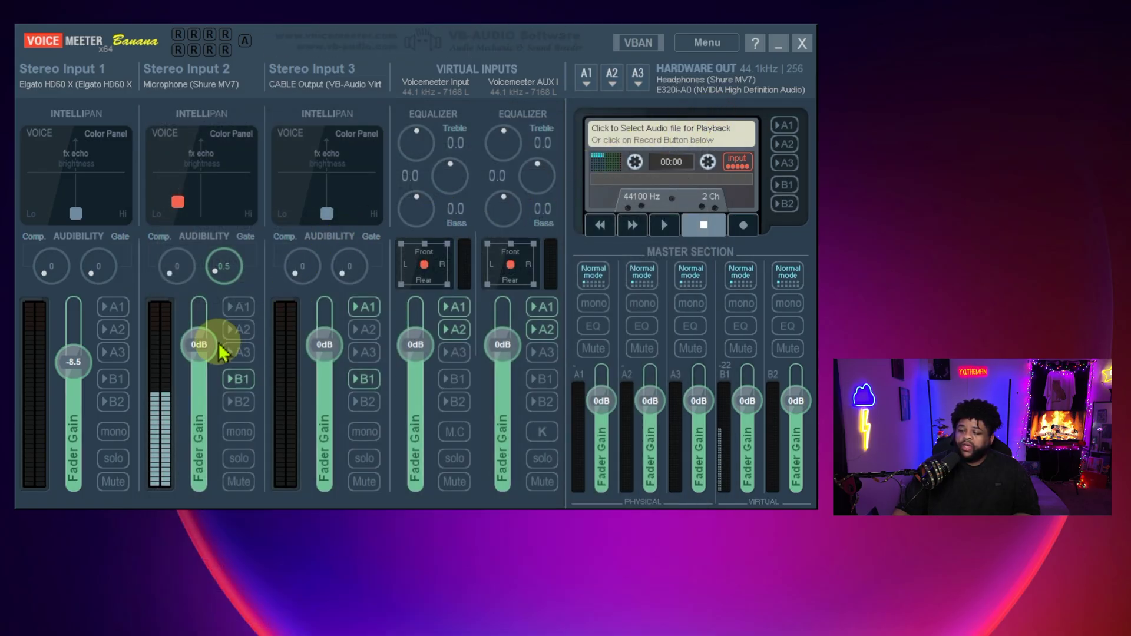
Check the B1 routing of Stereo Input 2 and try muting its microphone
click(241, 380)
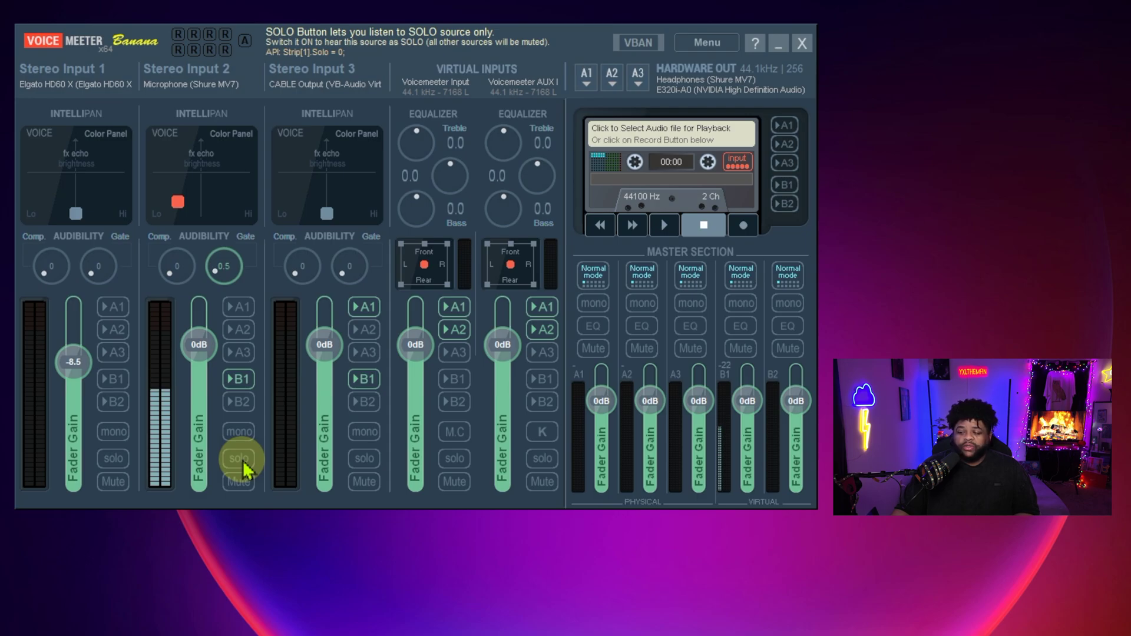
click(238, 482)
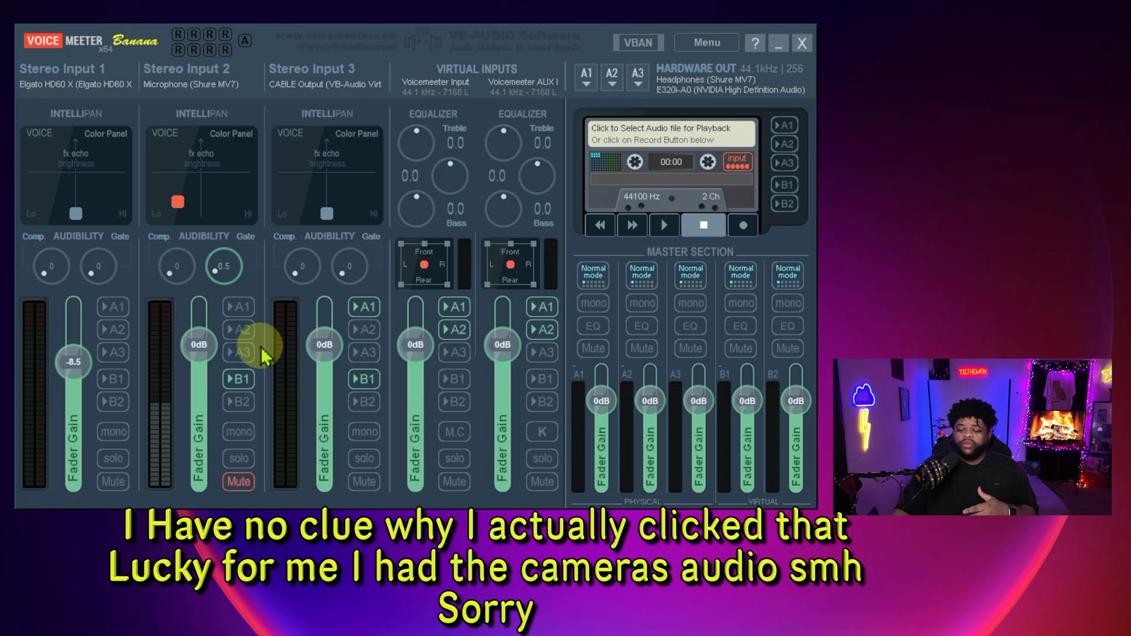
click(238, 482)
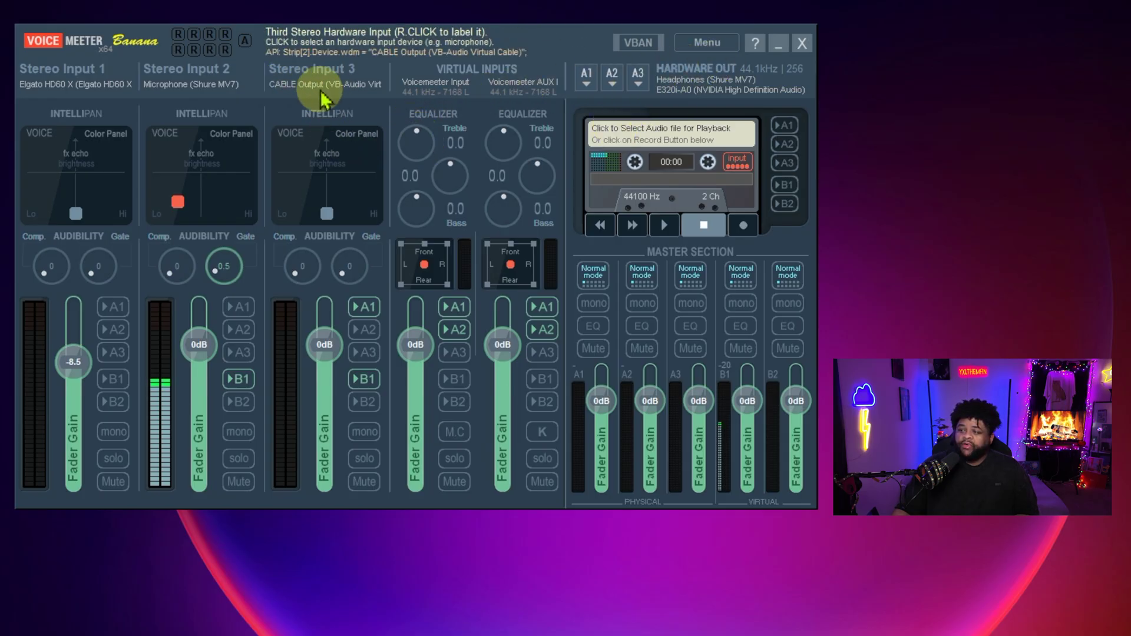
Review the devices available for Stereo Input 3, keep CABLE Output, and check the A1 and B1 routing of Stereo Inputs 2 and 3
click(342, 89)
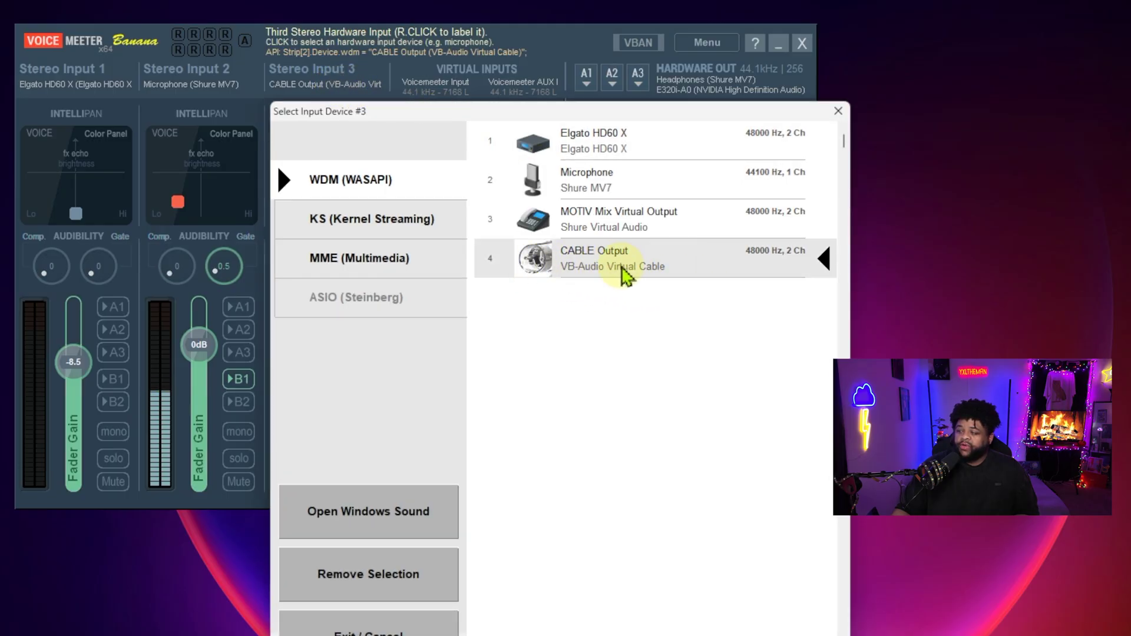
click(839, 113)
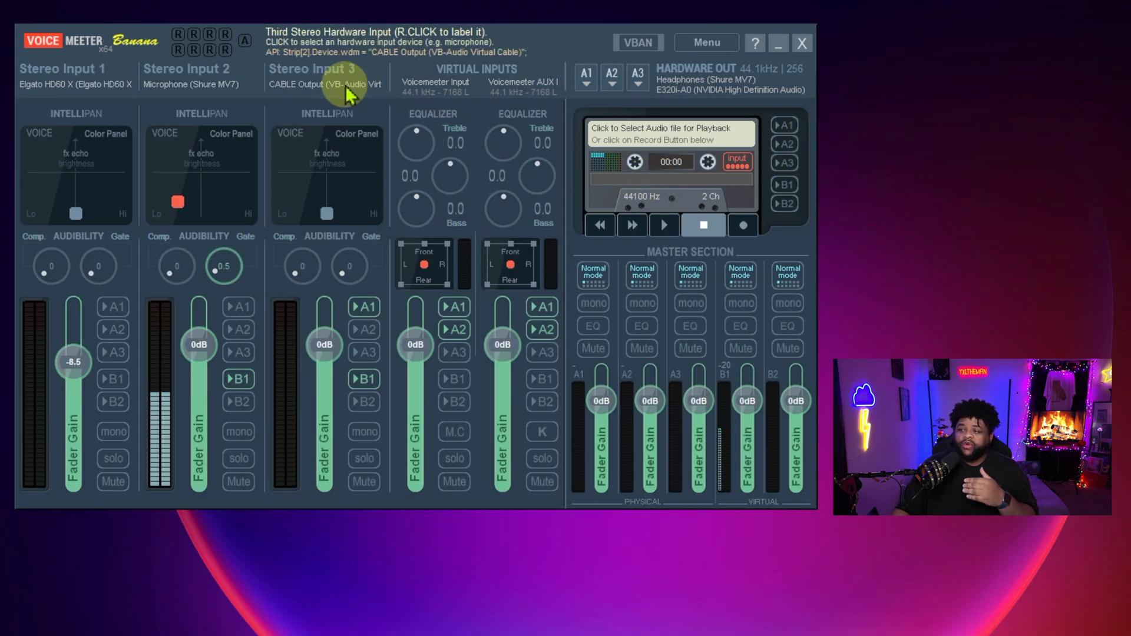
click(364, 306)
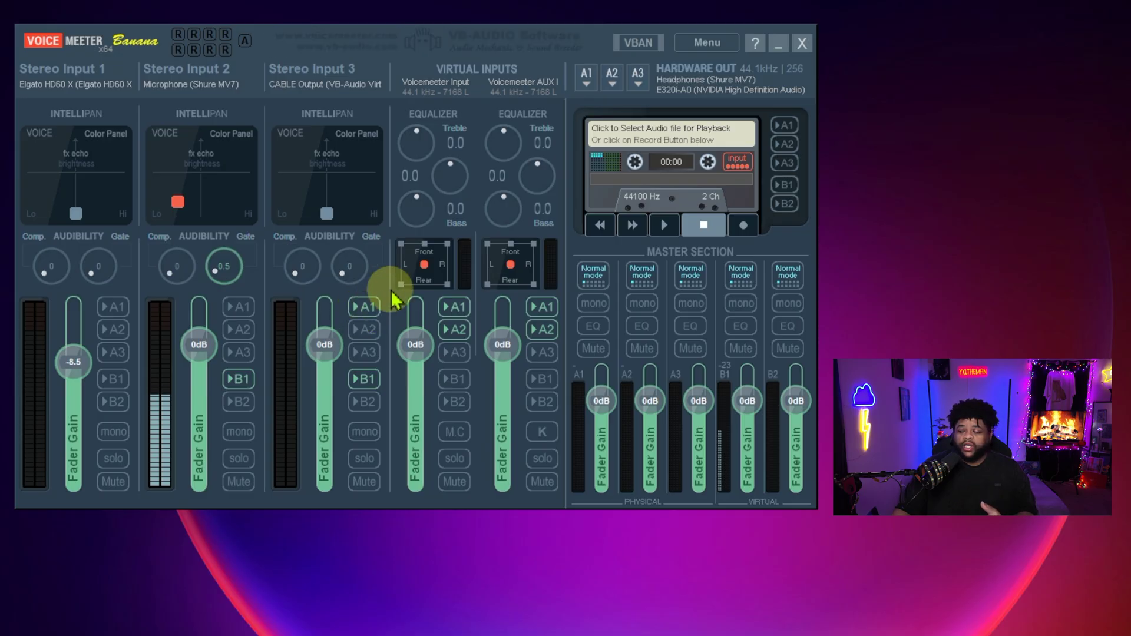
click(364, 379)
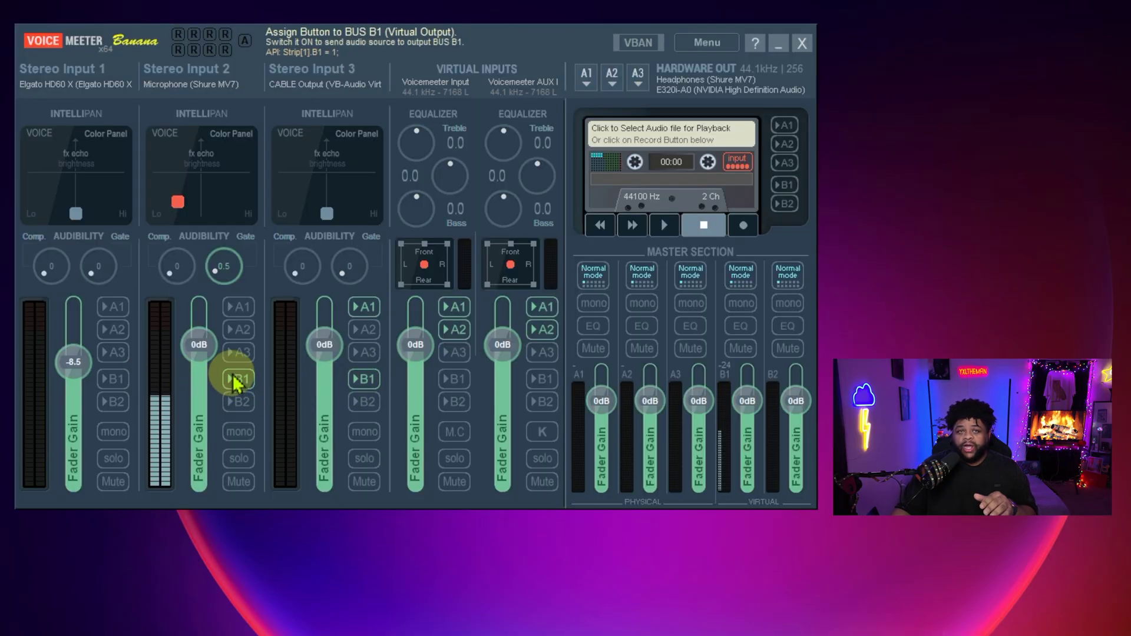
click(239, 379)
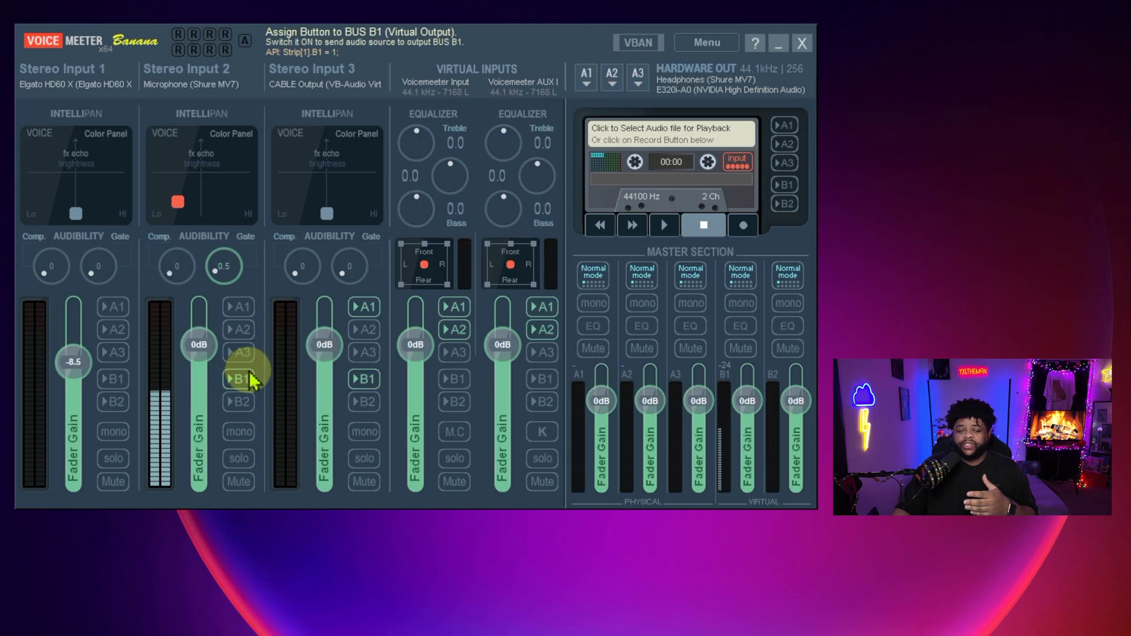
click(366, 307)
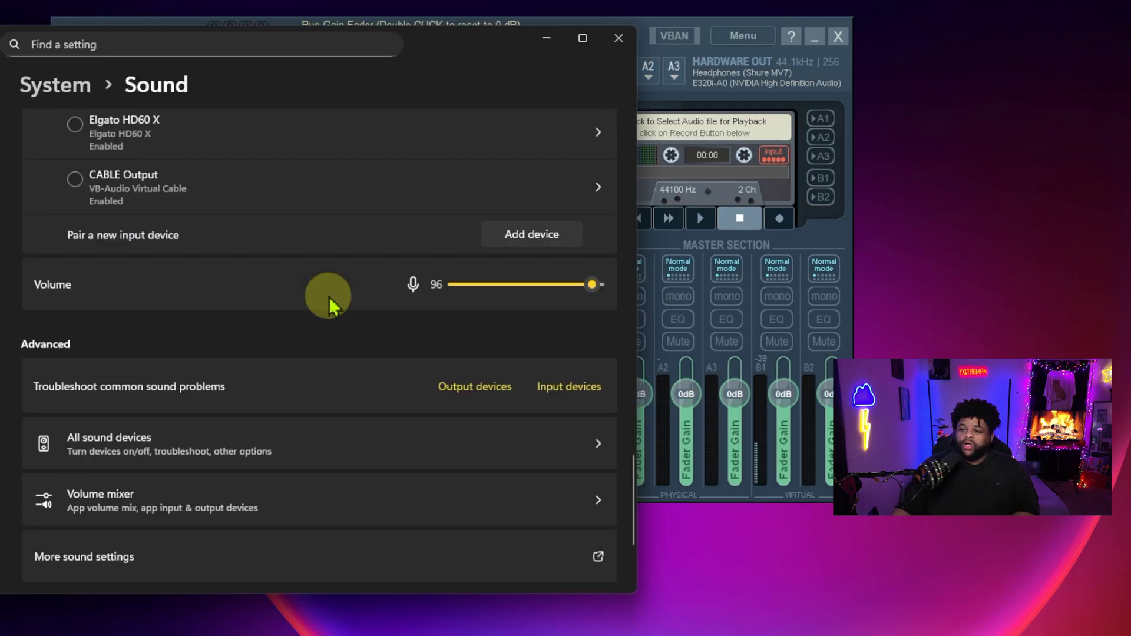
Open the Volume mixer in the Windows sound settings and check the output and input devices assigned to Stream Deck
scroll(328, 298, up, 5)
scroll(272, 157, down, 8)
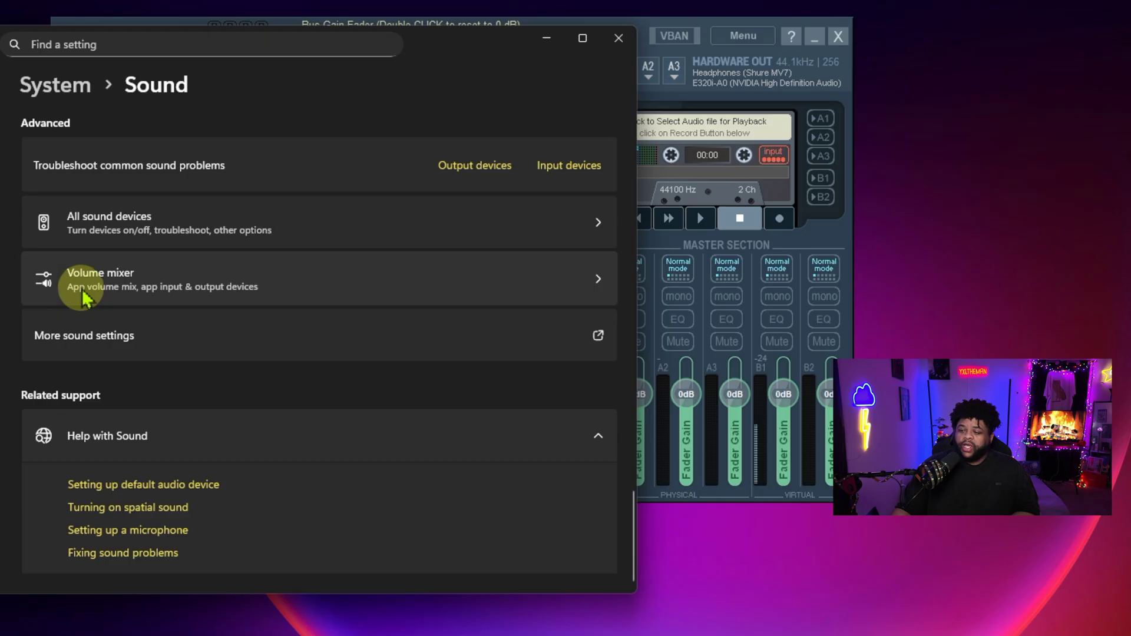
click(566, 284)
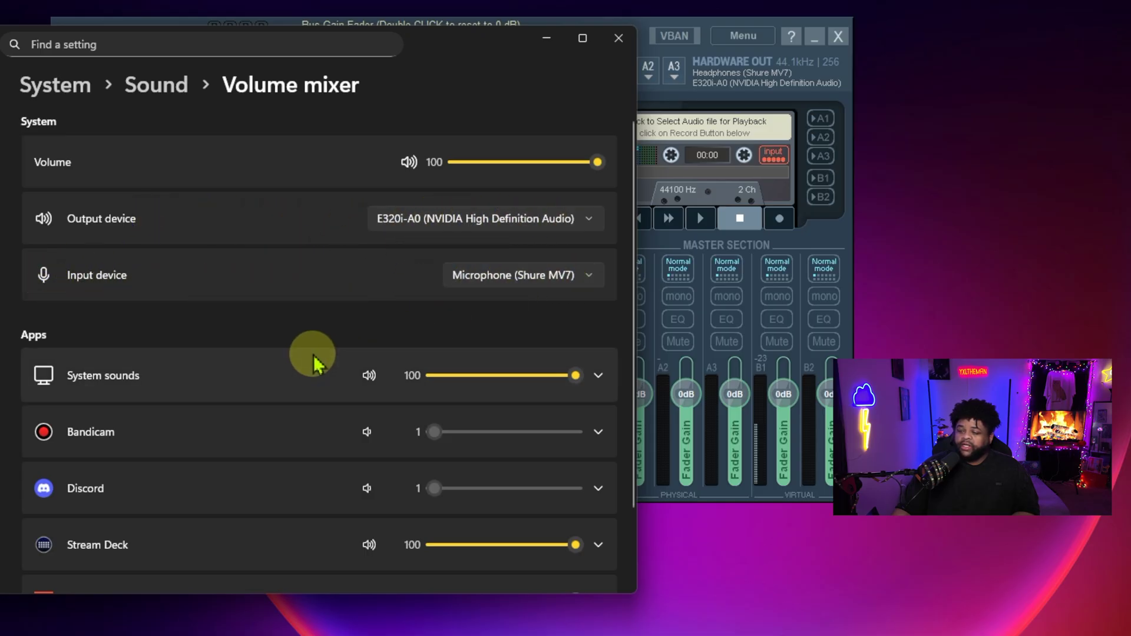
scroll(311, 357, down, 3)
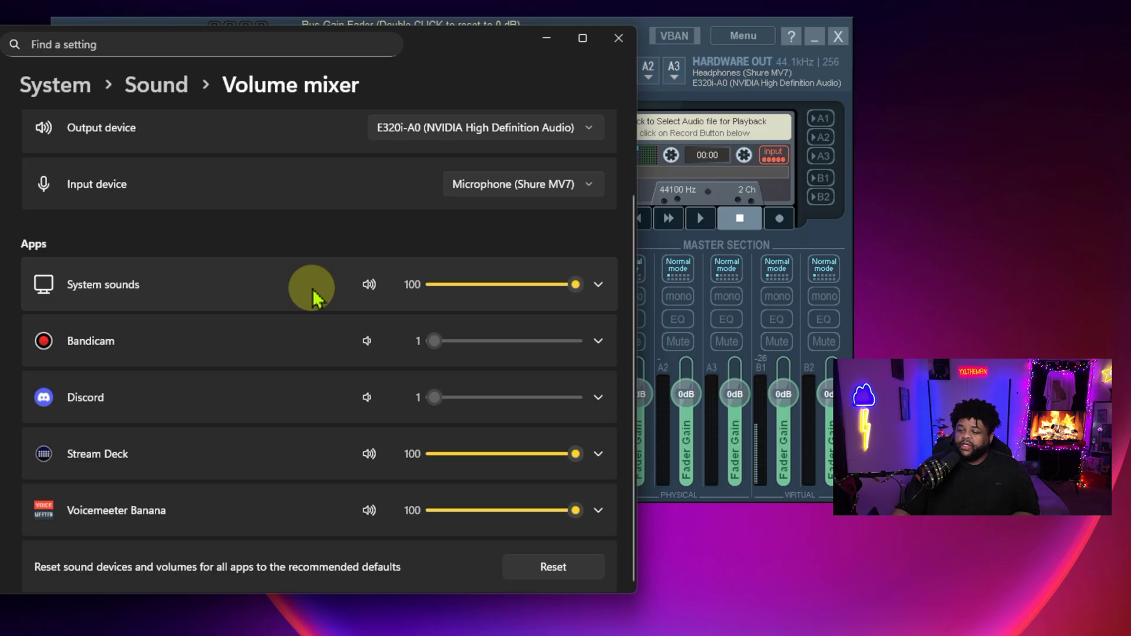
click(599, 454)
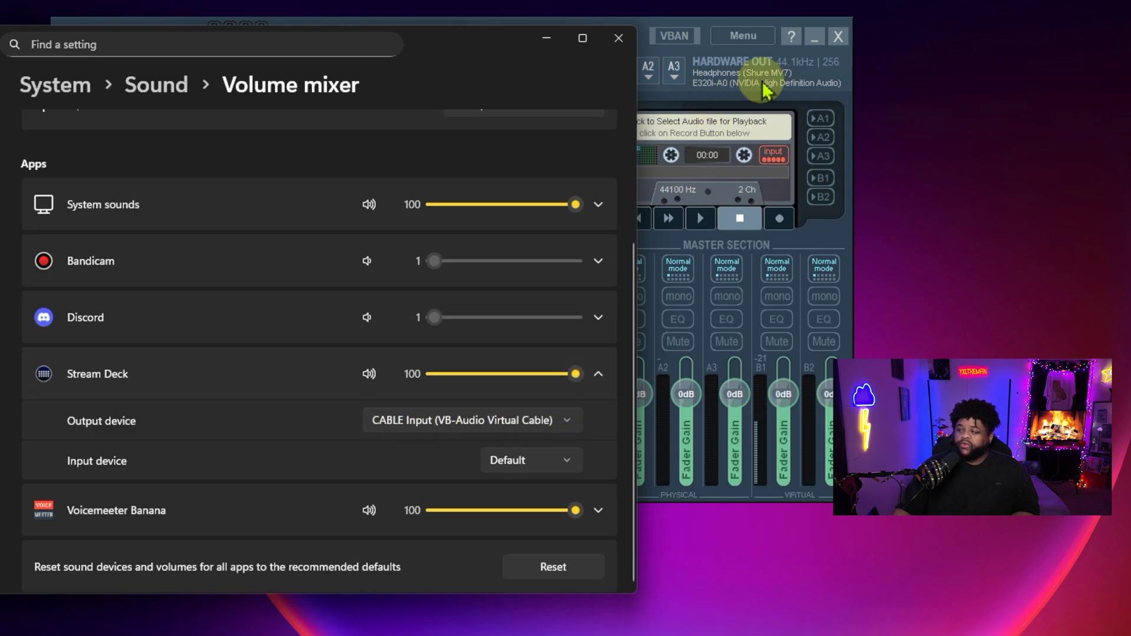
Move the Voicemeeter Banana window aside and bring the Windows Volume mixer back to the front
click(758, 95)
drag(326, 38, 802, 54)
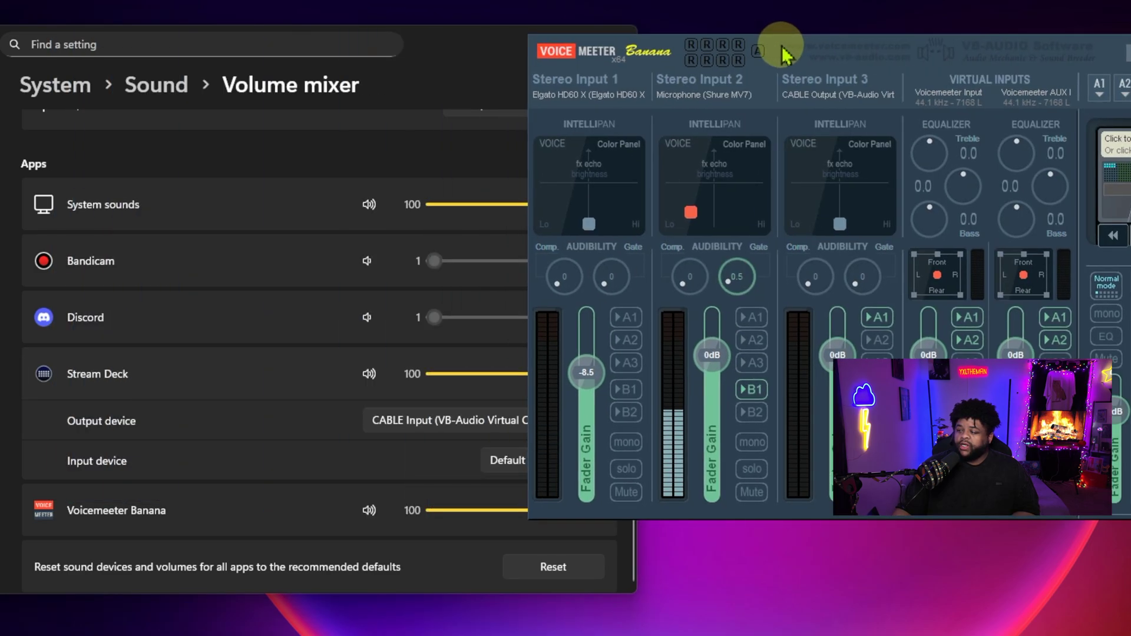
click(424, 41)
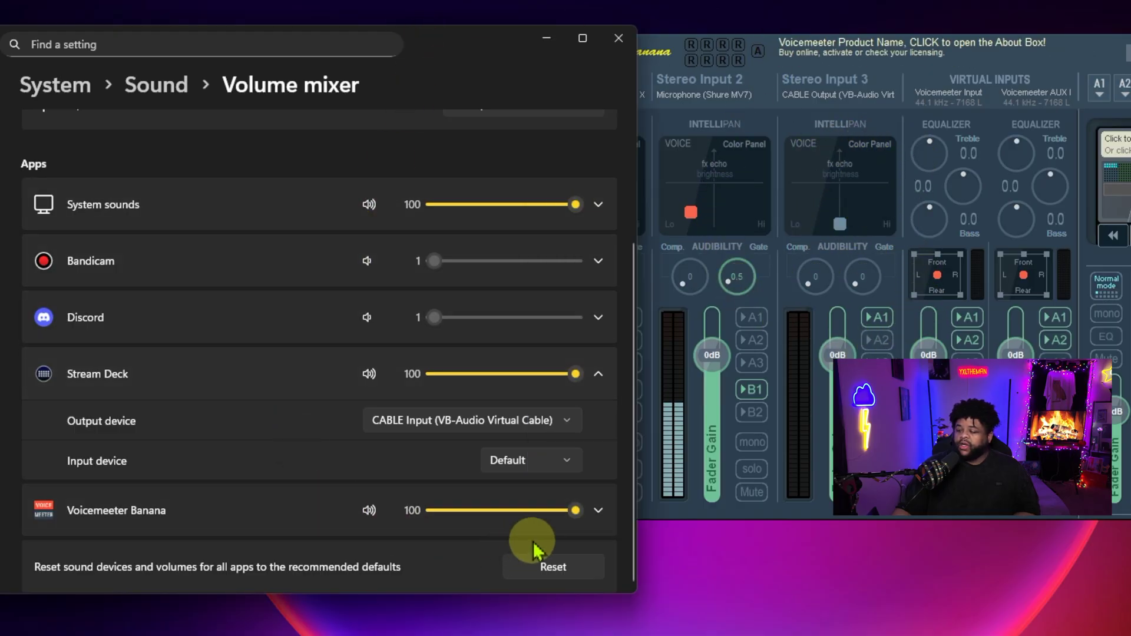
Check the devices assigned to Voicemeeter Banana, Discord and System sounds, and minimise the settings to bring Voicemeeter Banana back into full view
click(598, 511)
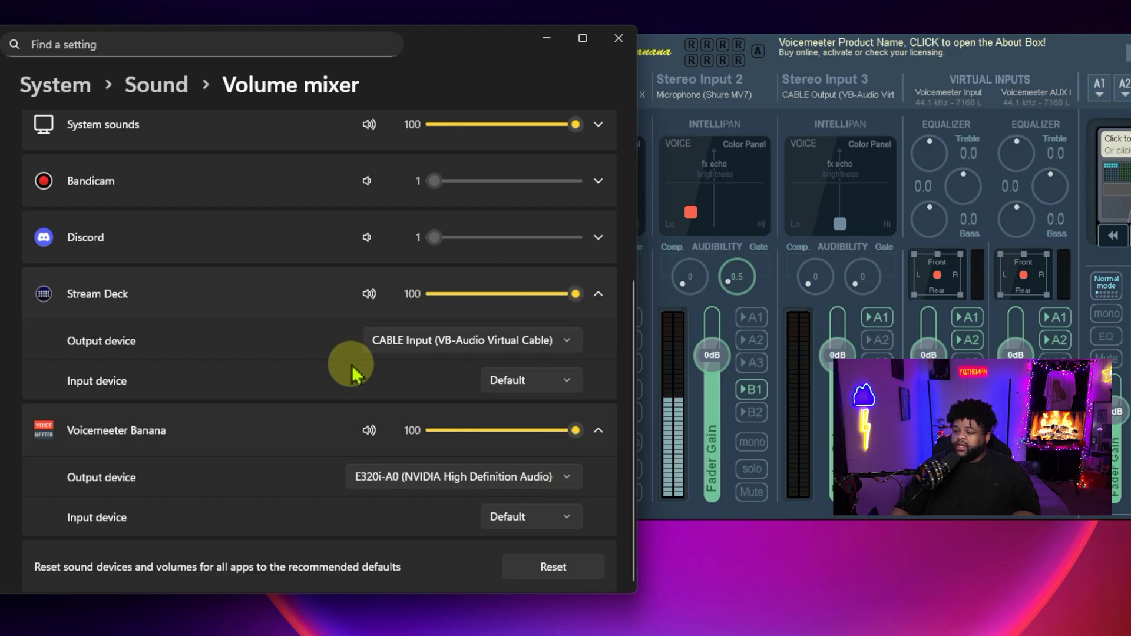
click(598, 238)
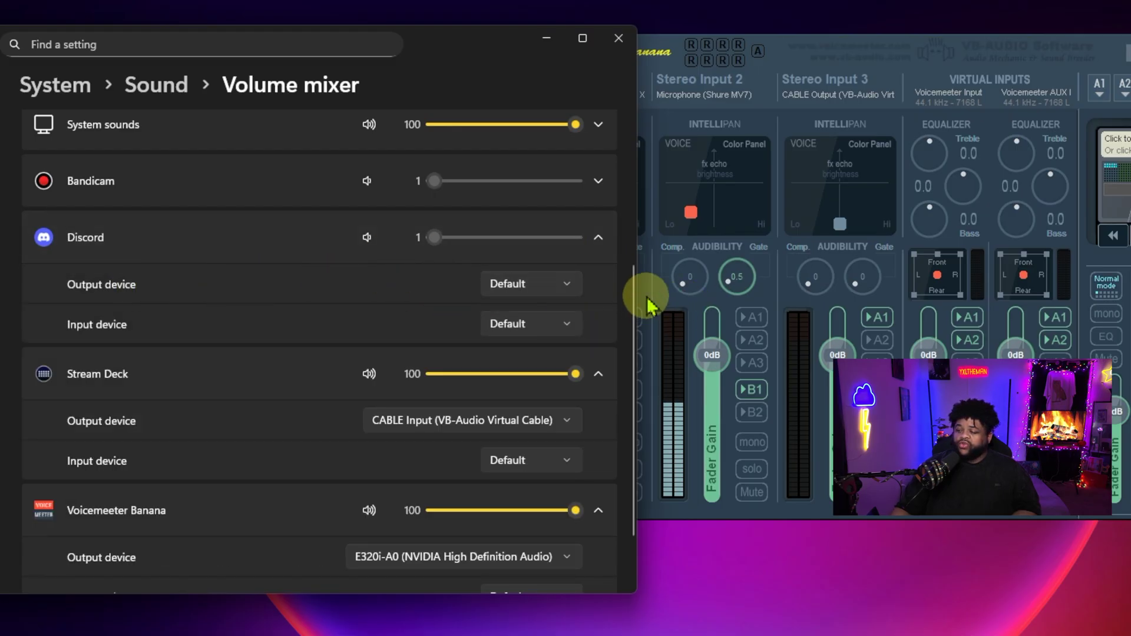
scroll(384, 286, up, 5)
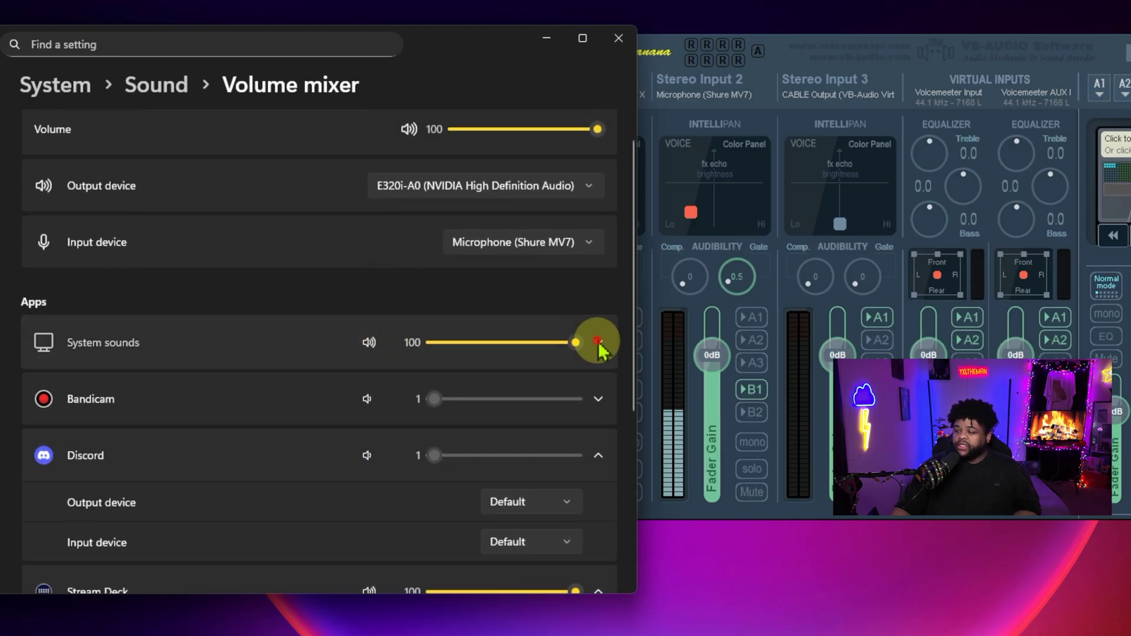
click(598, 343)
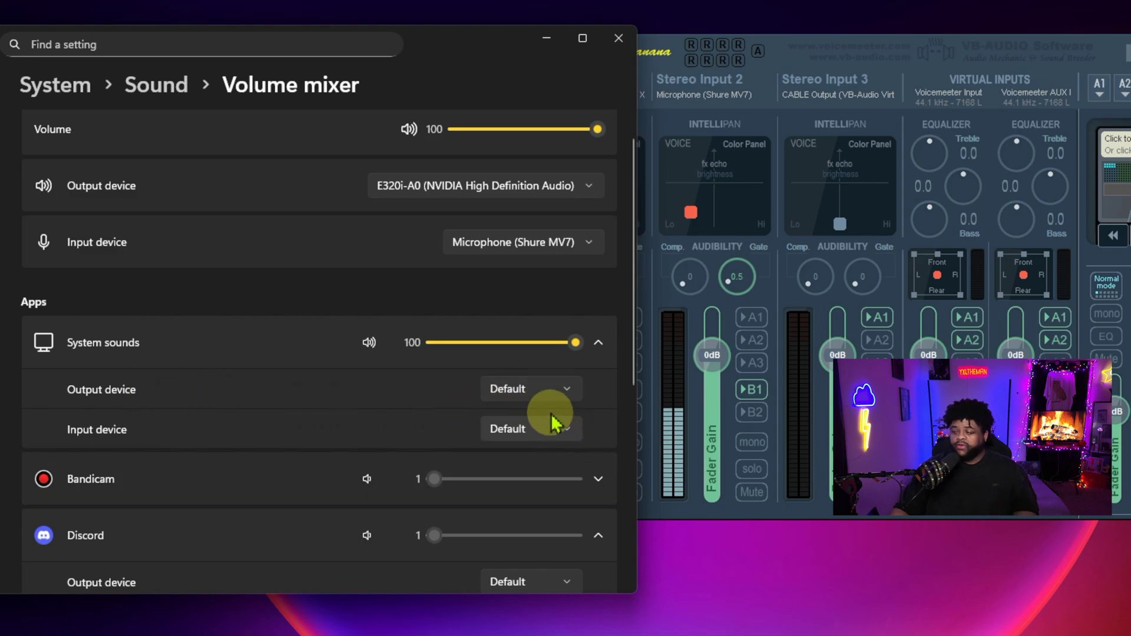
scroll(542, 286, up, 1)
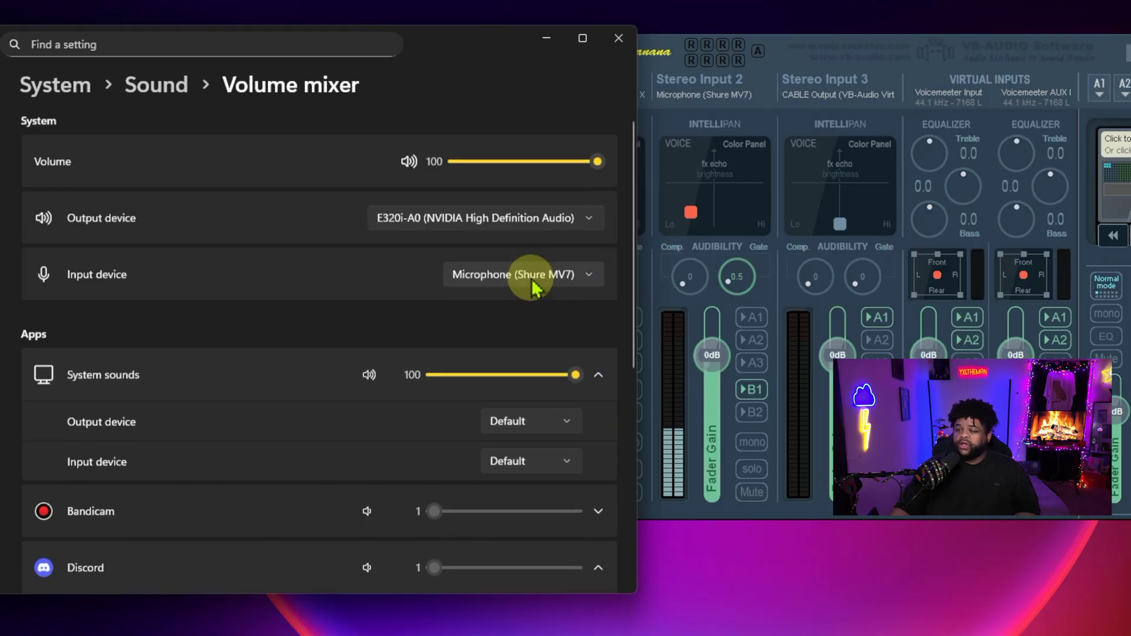
click(545, 36)
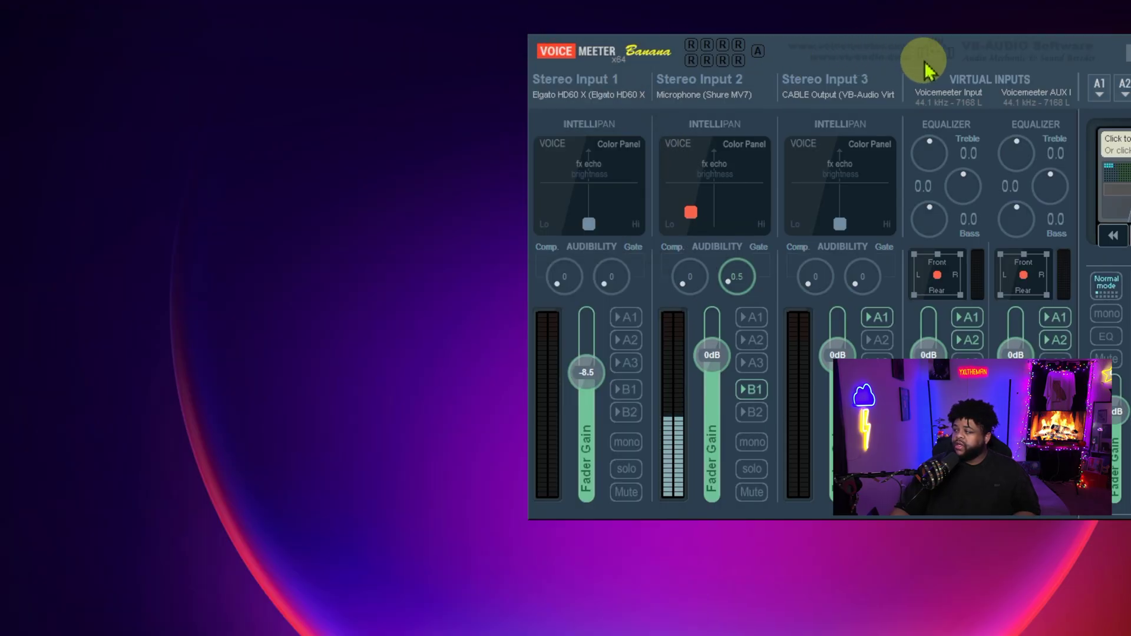
drag(1105, 55, 604, 43)
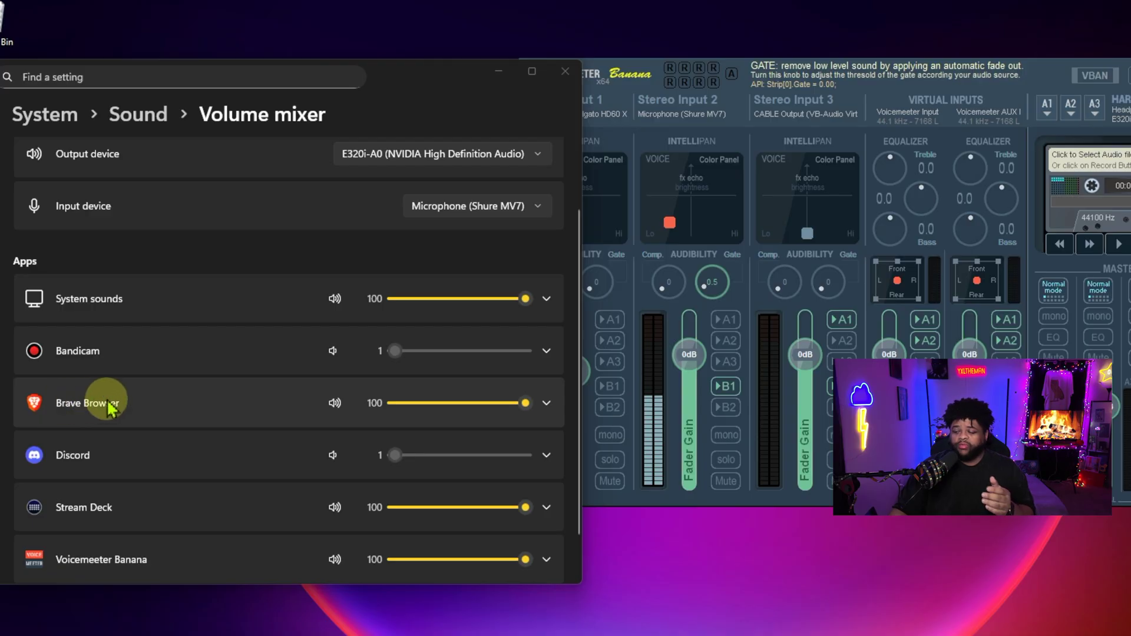
Set Brave Browser's output device to Voicemeeter AUX Input (VB-Audio Voicemeeter VAIO) and switch off A1 on the Voicemeeter AUX Input strip
click(545, 403)
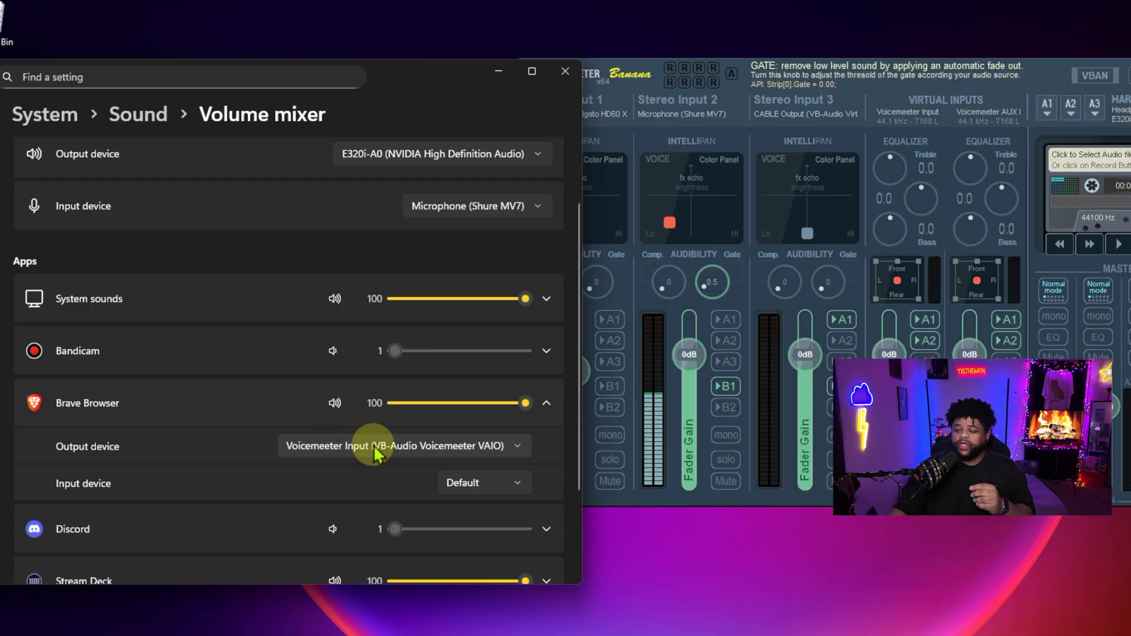
click(392, 449)
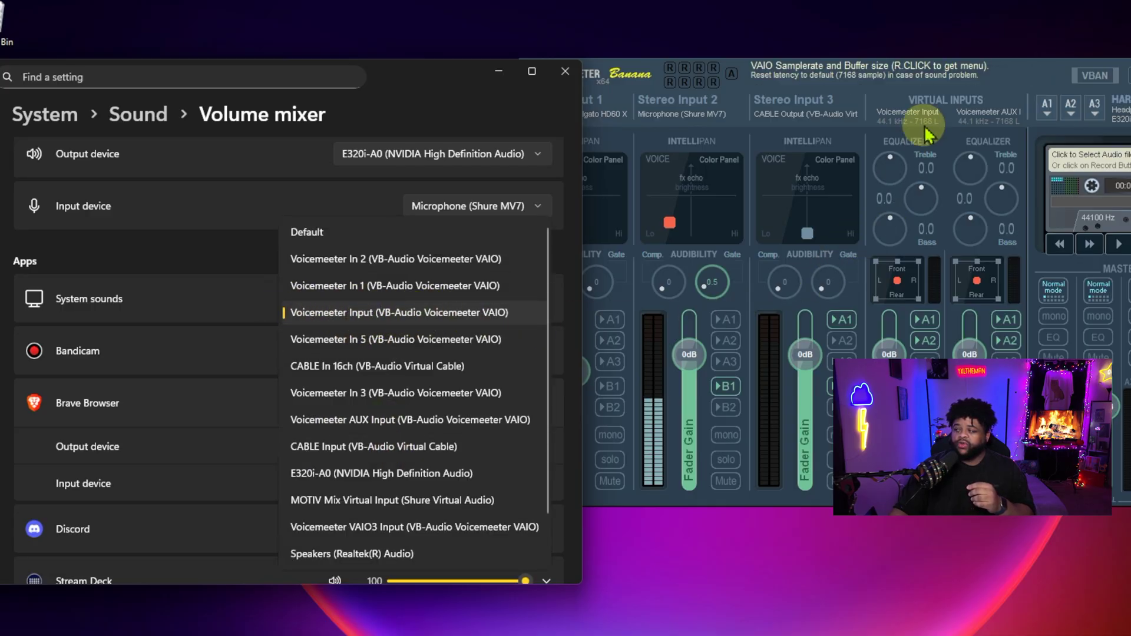
scroll(443, 380, down, 2)
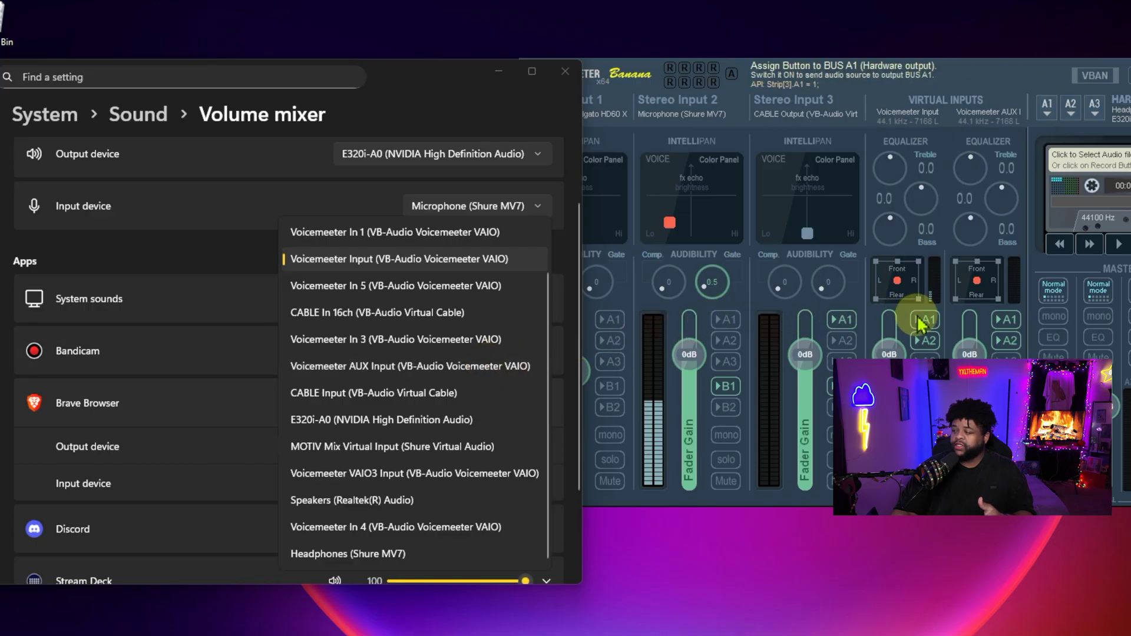
click(403, 368)
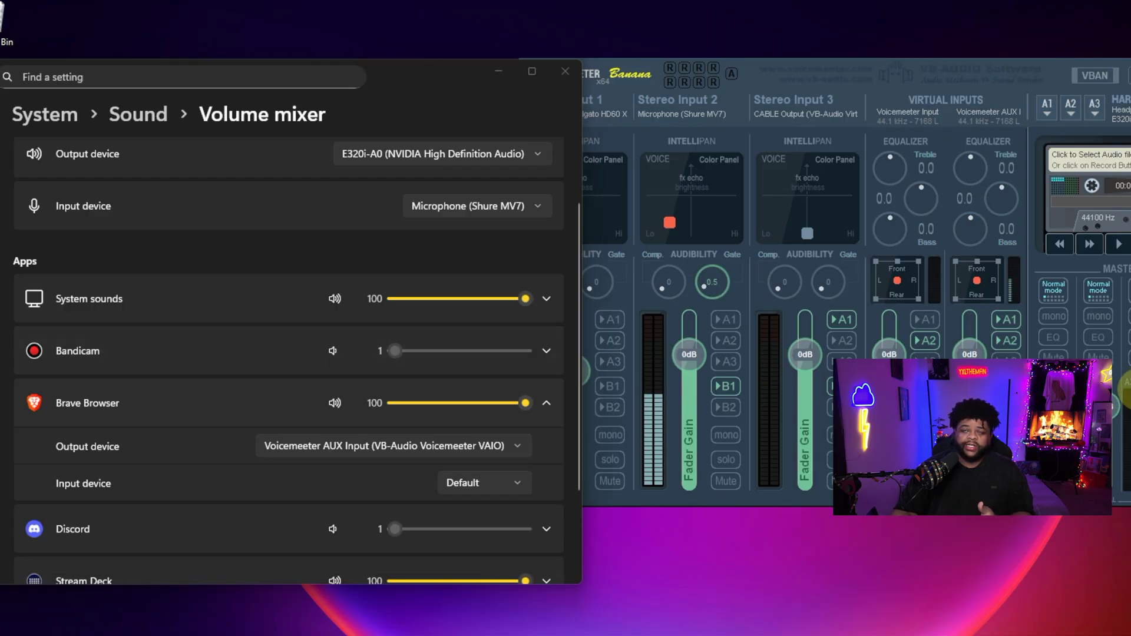
click(1010, 321)
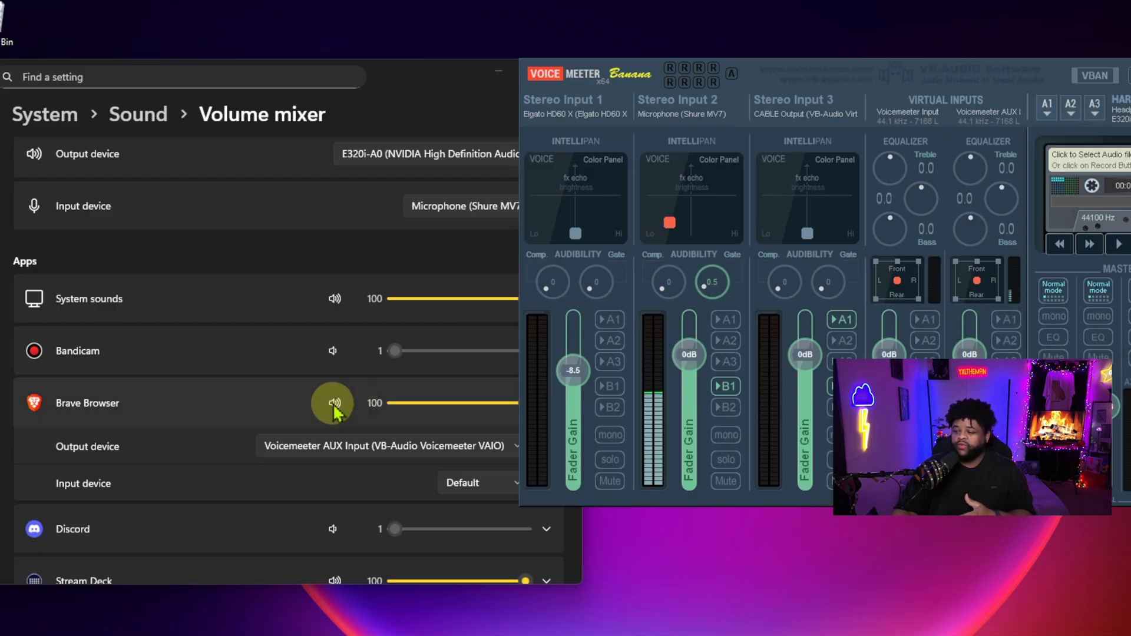
Change Brave Browser's output device to Voicemeeter Input (VB-Audio Voicemeeter VAIO) in the Volume mixer
click(265, 404)
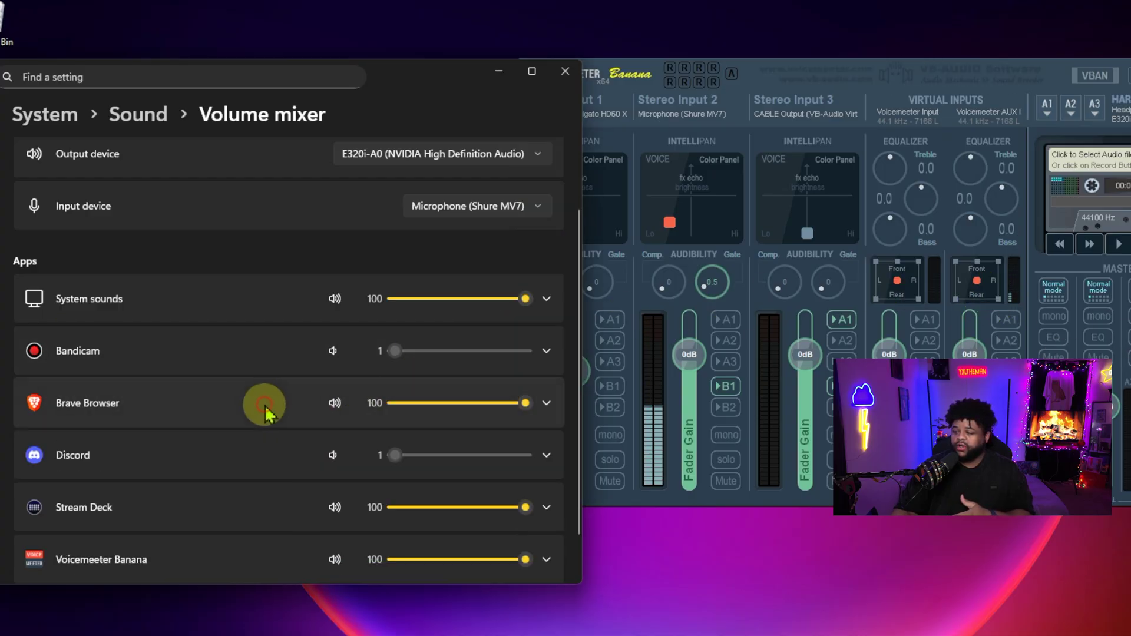
click(546, 405)
click(460, 443)
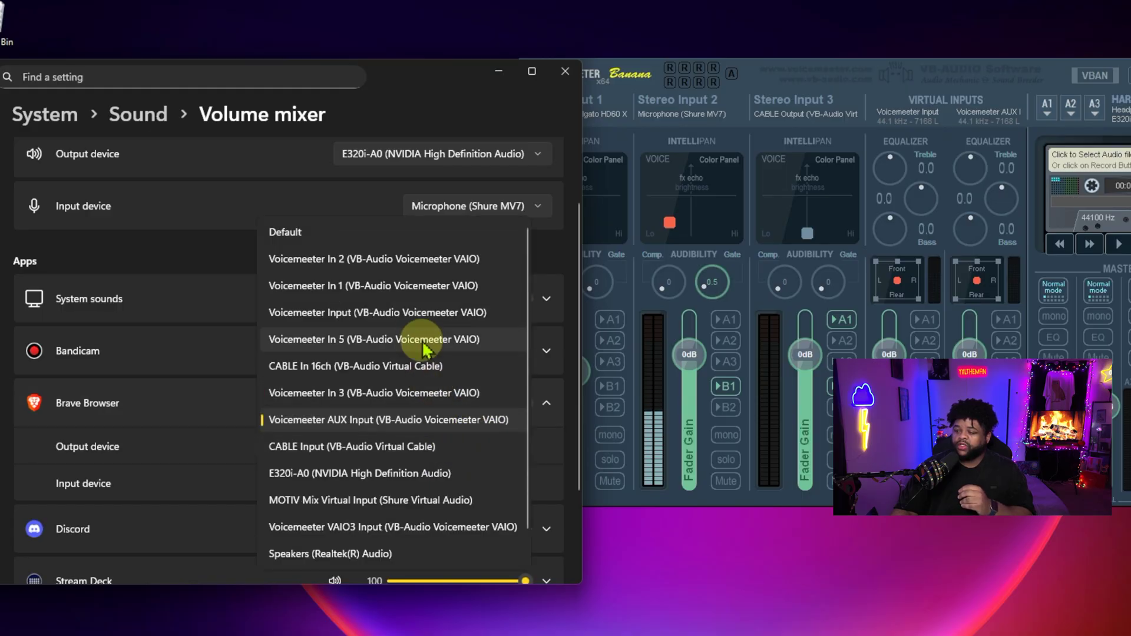
click(422, 315)
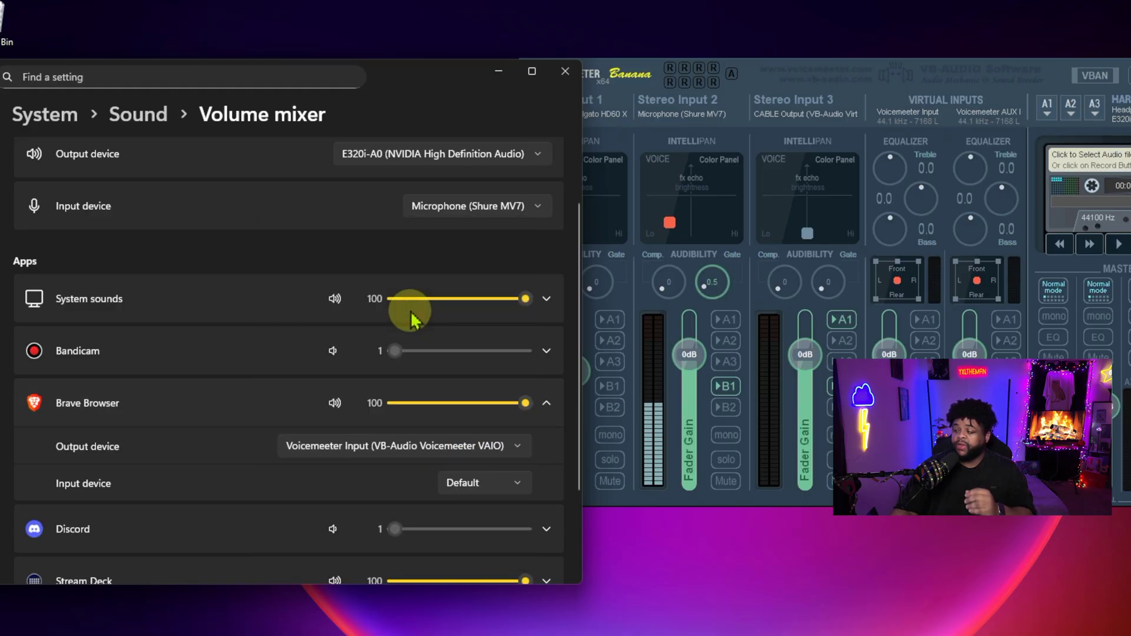
Switch on A1 and A2 on both the Voicemeeter Input and Voicemeeter AUX Input strips
click(922, 330)
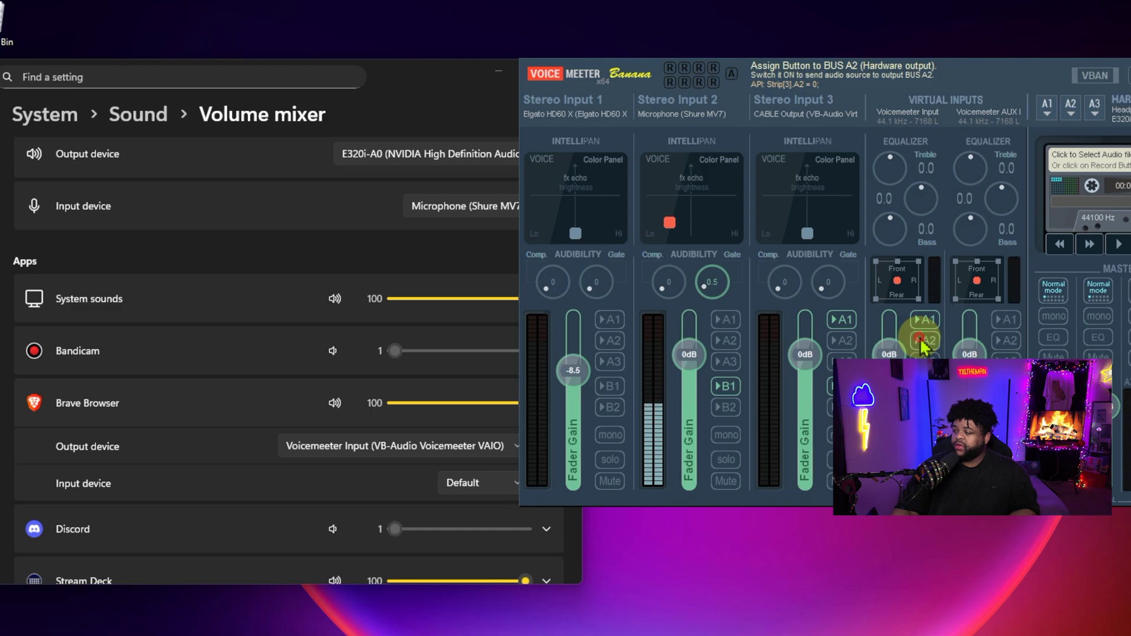
click(922, 342)
click(1008, 341)
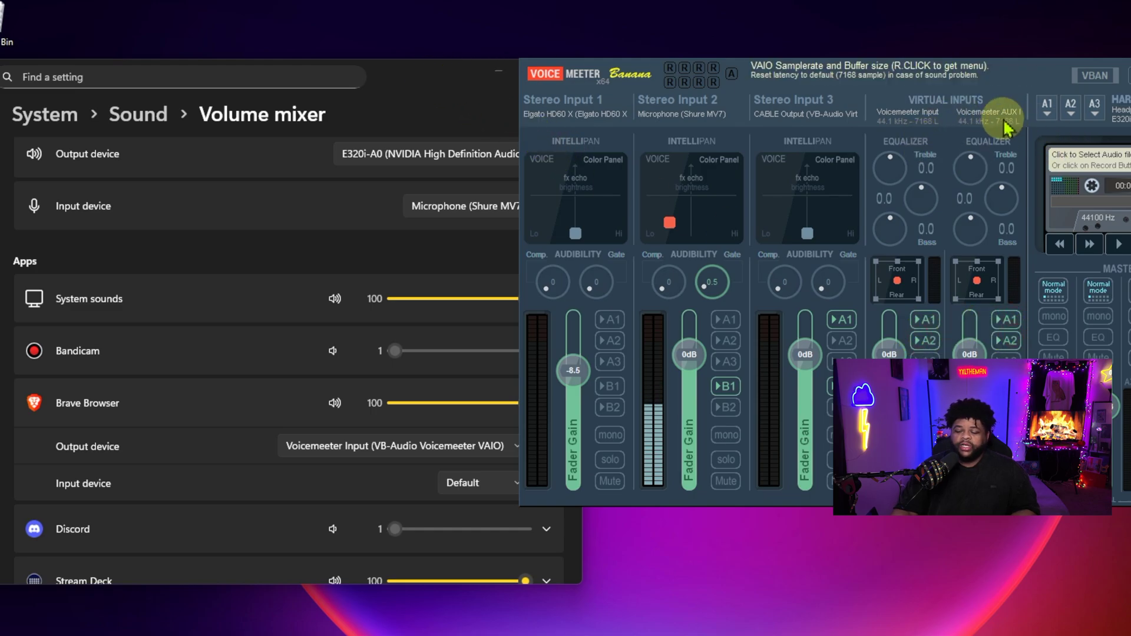
Check the input devices offered for Brave Browser in the Volume mixer without changing the choice, and minimise the settings
scroll(299, 253, down, 2)
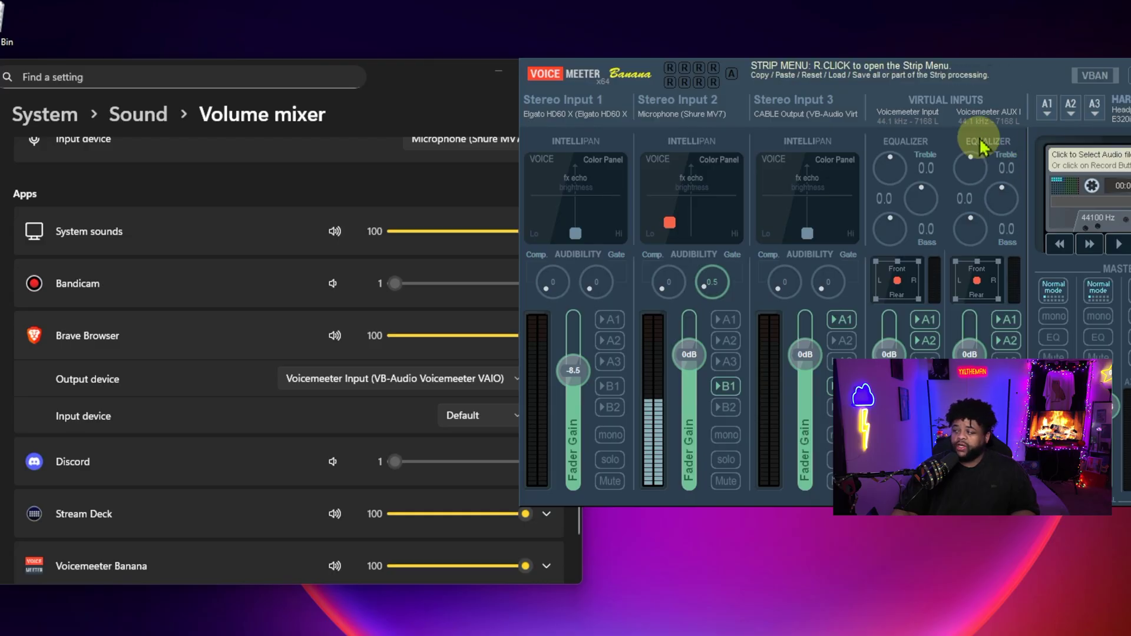
click(285, 333)
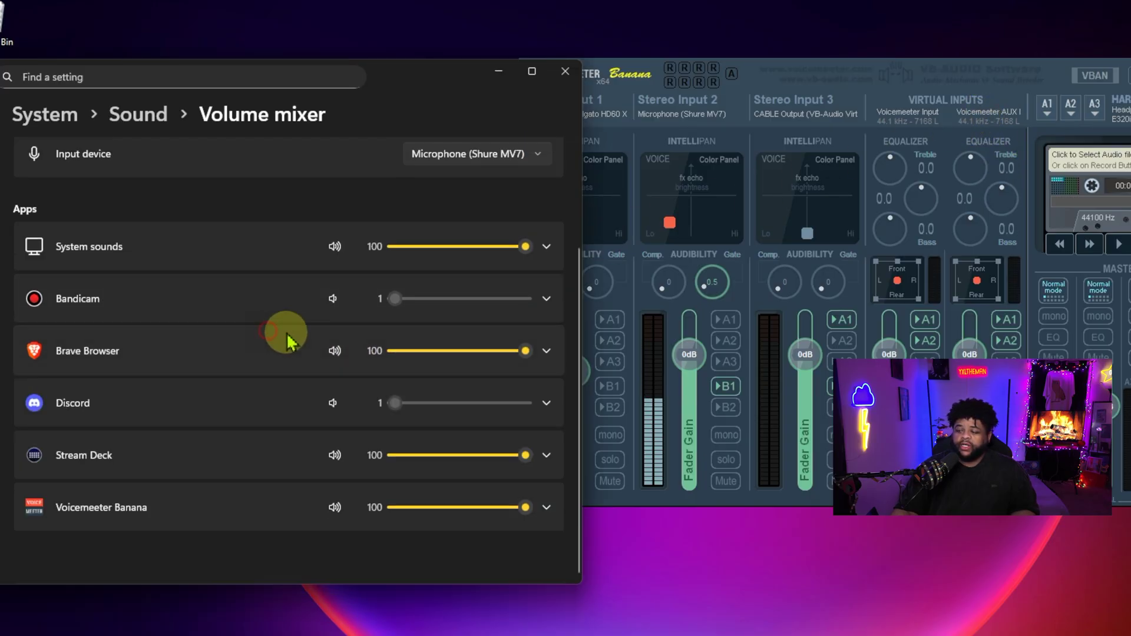
click(553, 353)
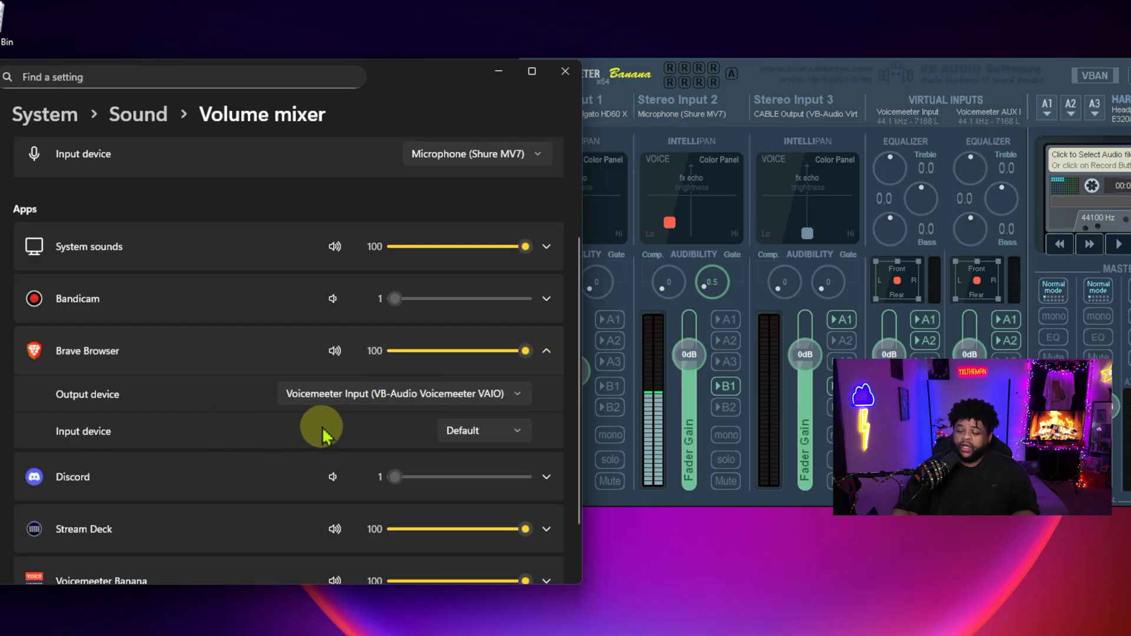
click(514, 437)
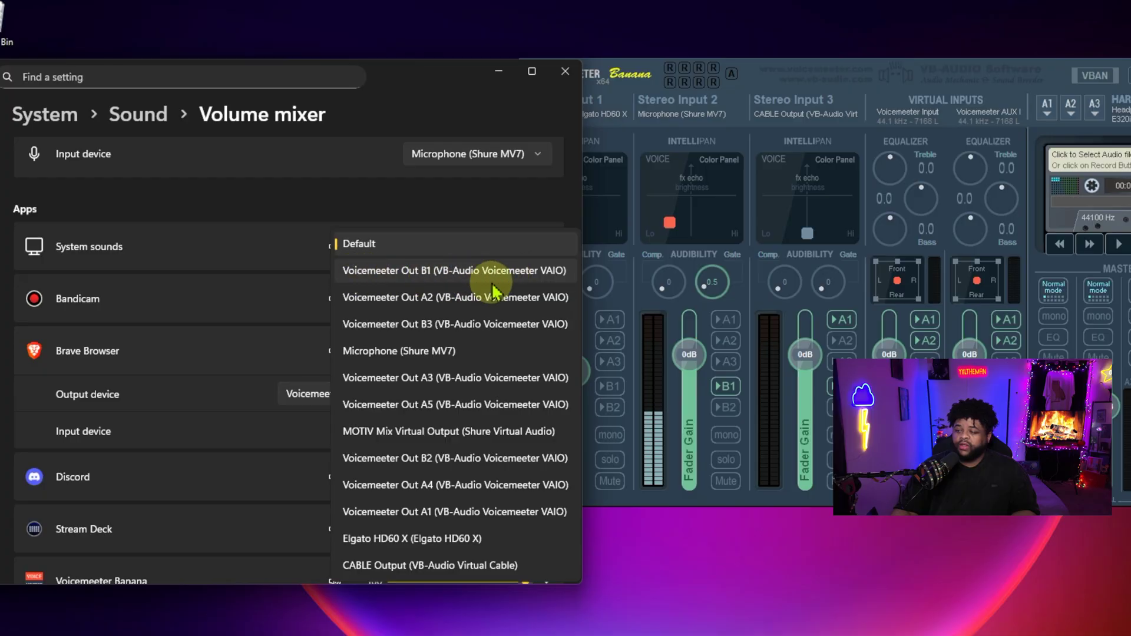
click(728, 389)
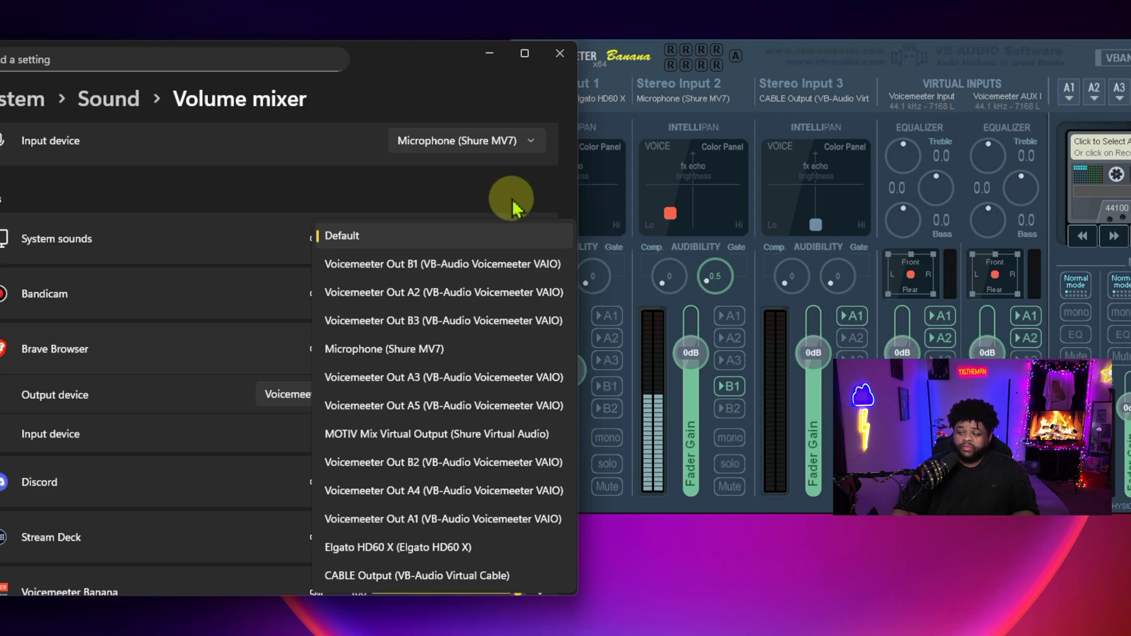
click(511, 206)
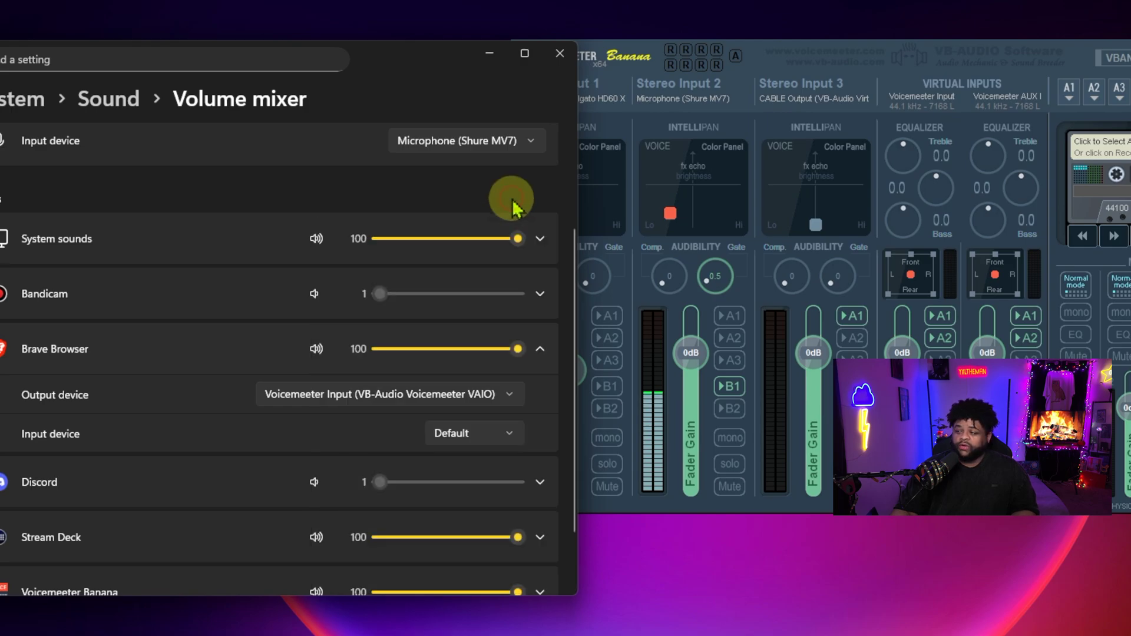
click(490, 54)
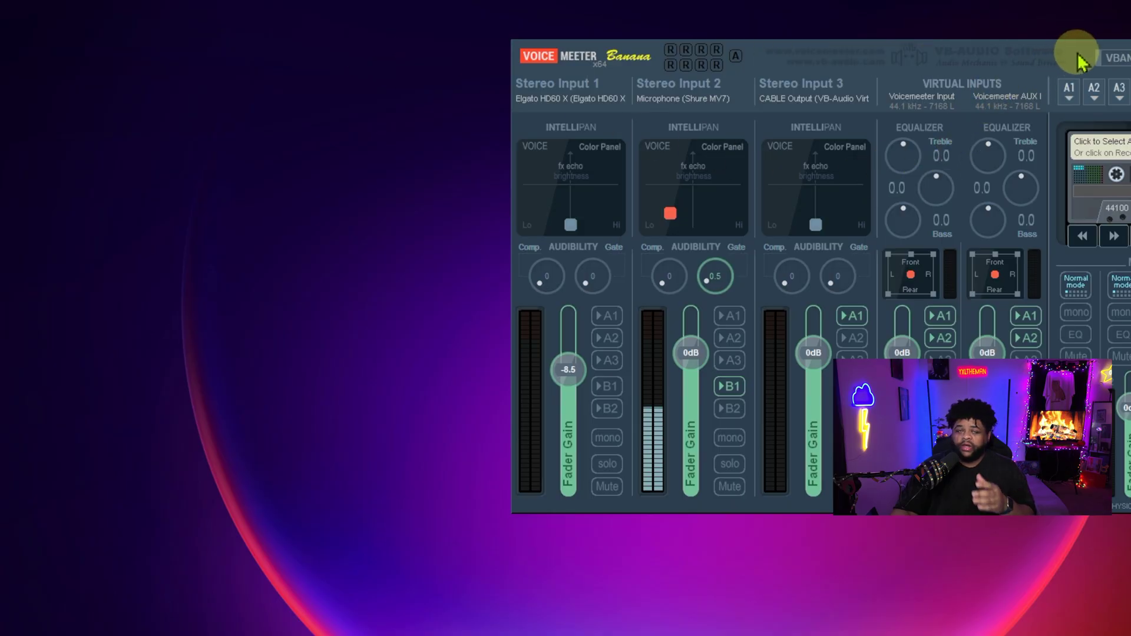
Move the Voicemeeter Banana window aside and check the devices assigned to Stream Deck in the Volume mixer
drag(1081, 59, 625, 54)
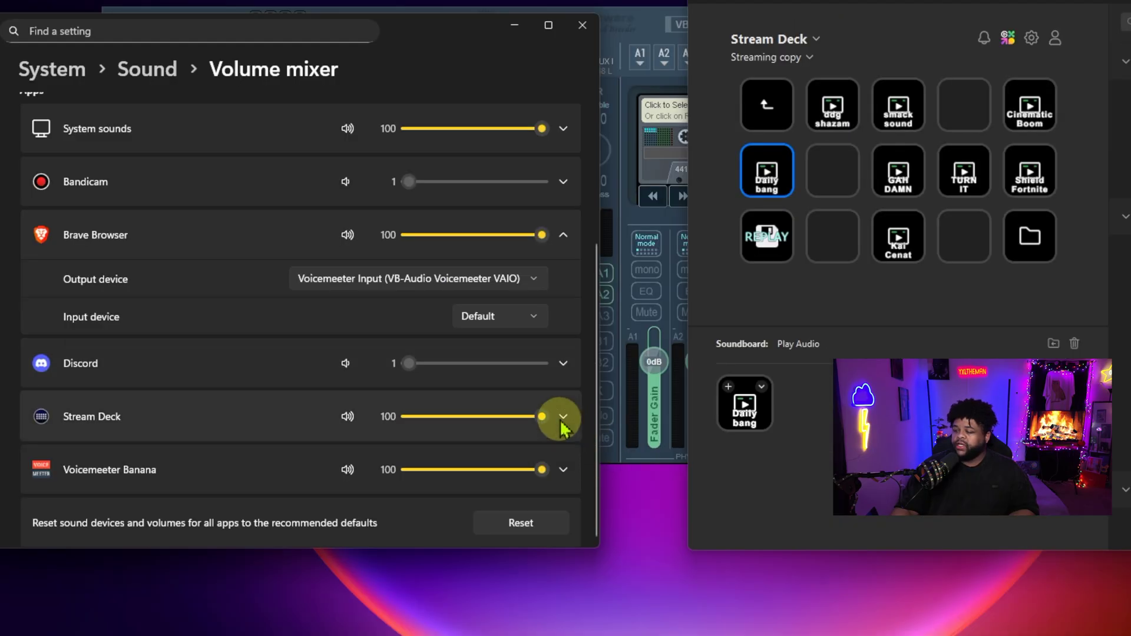
click(561, 415)
scroll(353, 451, down, 1)
scroll(310, 451, down, 1)
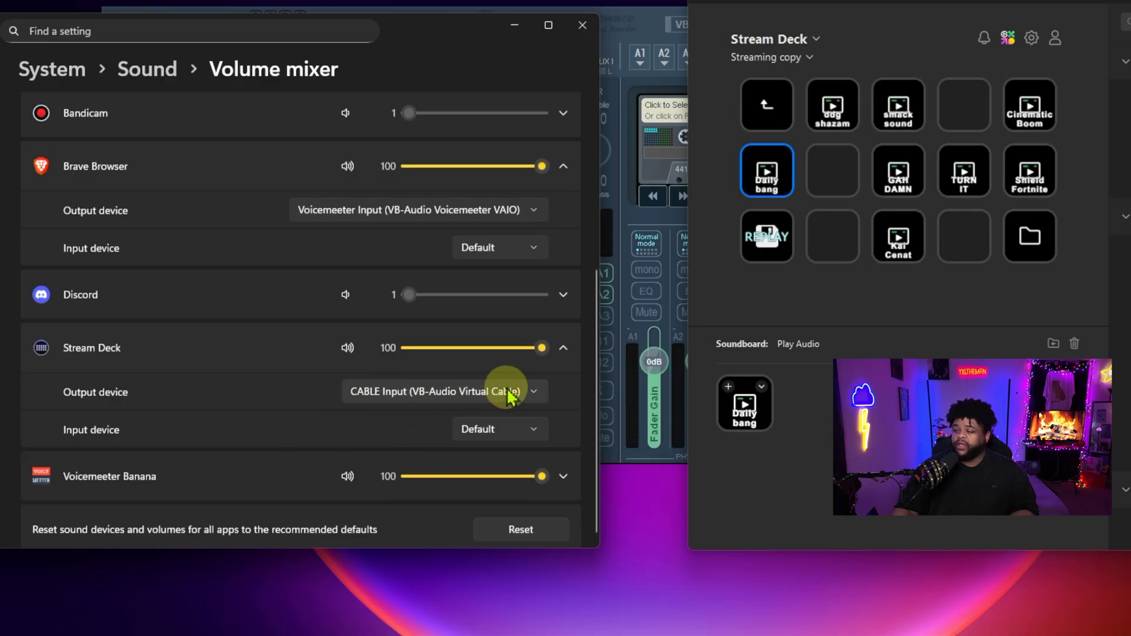
Check the routing of Stereo Input 3 in Voicemeeter Banana against the Volume mixer, and clear away the Stream Deck and settings windows
click(646, 37)
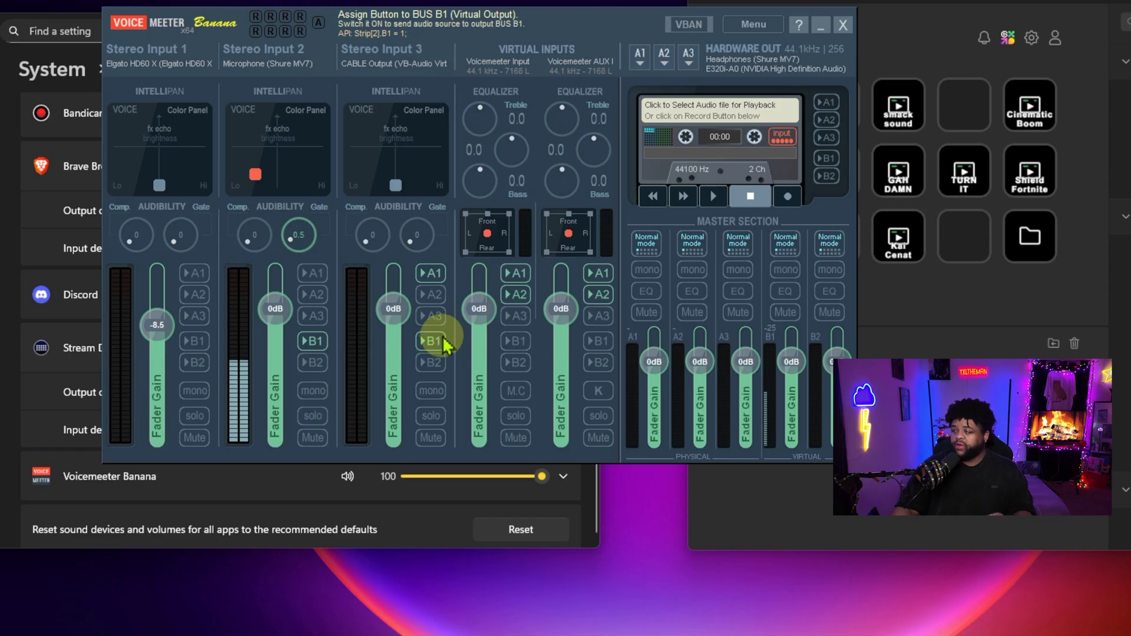
click(1063, 288)
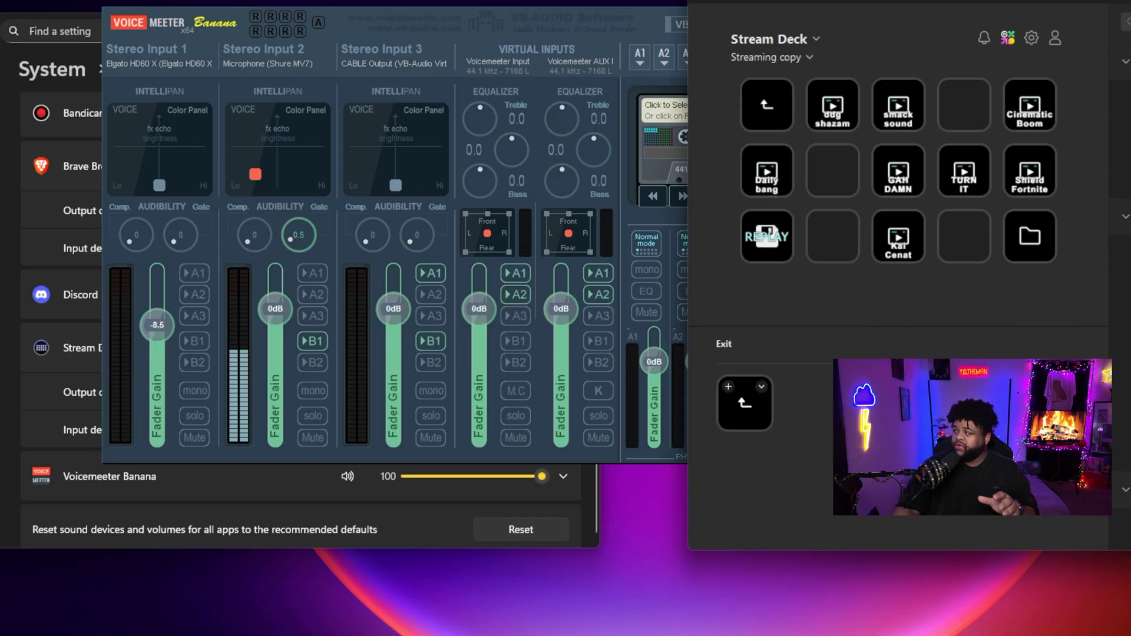
click(627, 10)
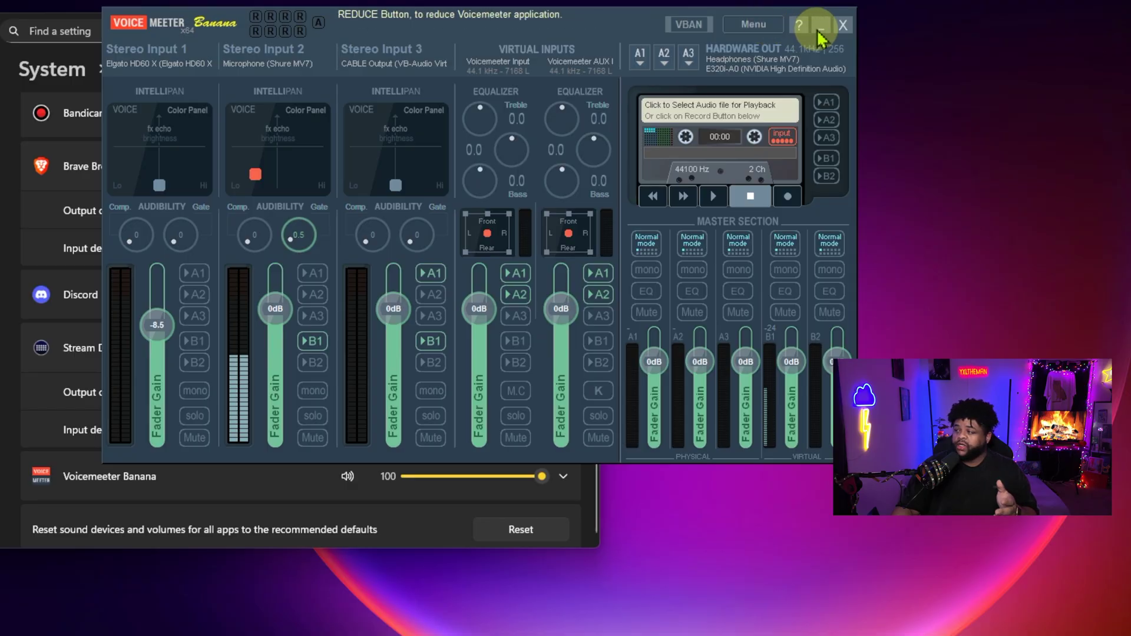
click(8, 61)
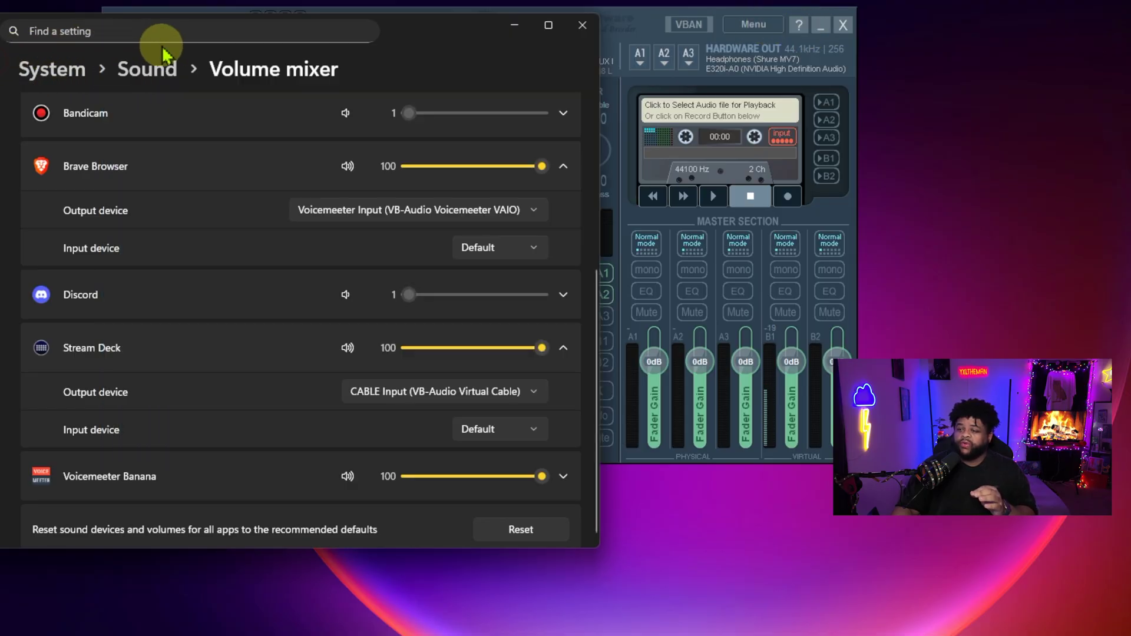
click(514, 26)
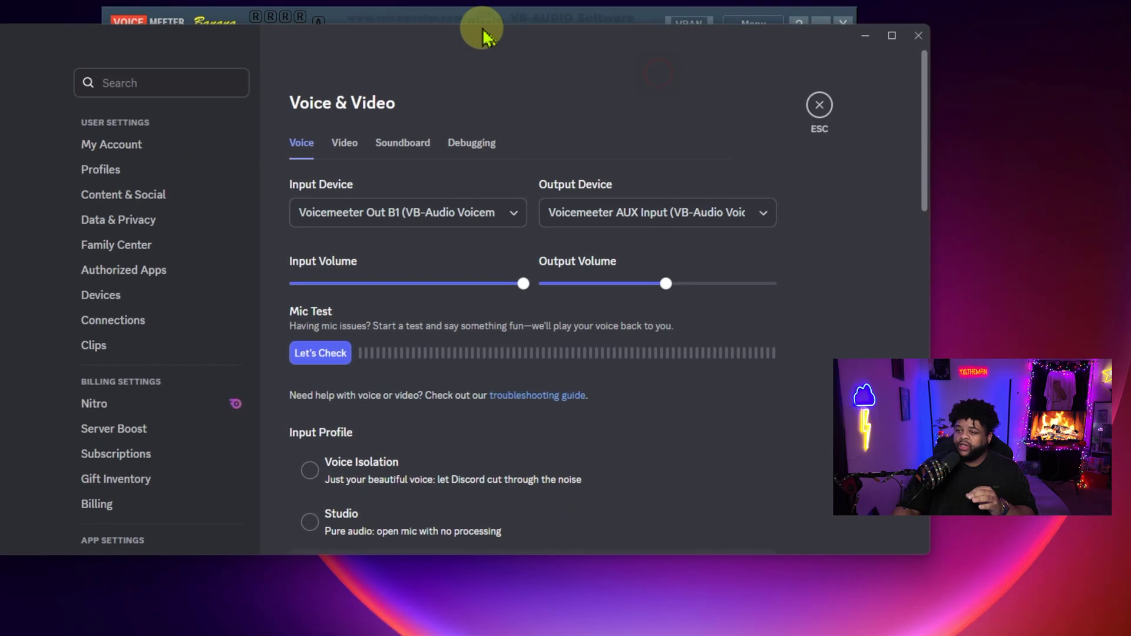
Switch to Discord, bring its window into view and reopen the user settings on the Voice & Video page
drag(490, 13, 527, 10)
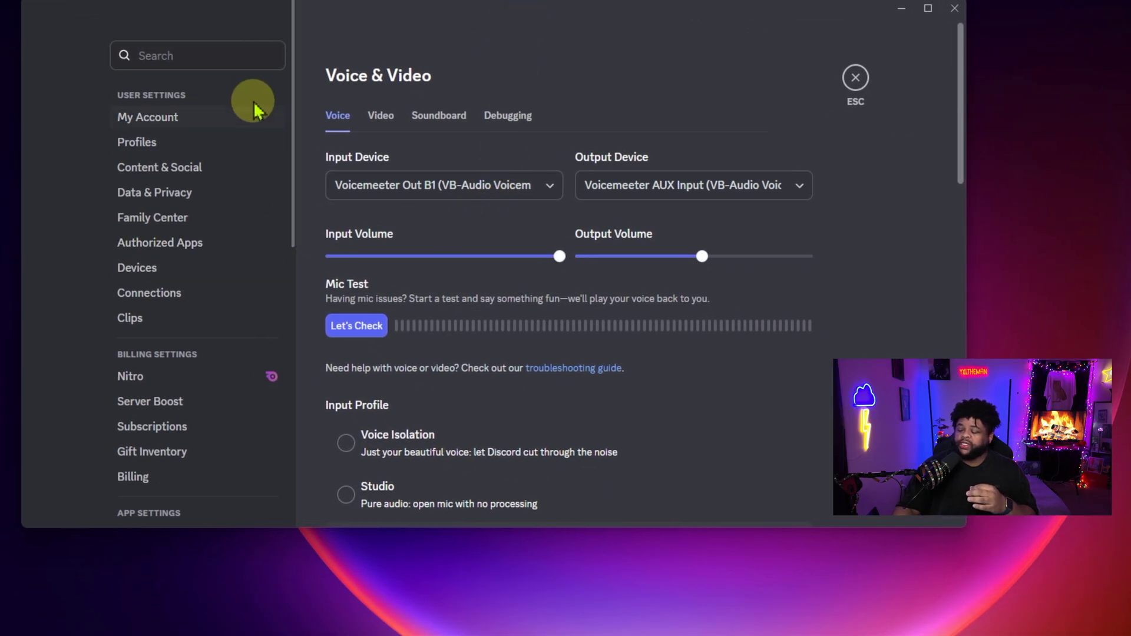
scroll(239, 156, down, 2)
scroll(212, 295, down, 4)
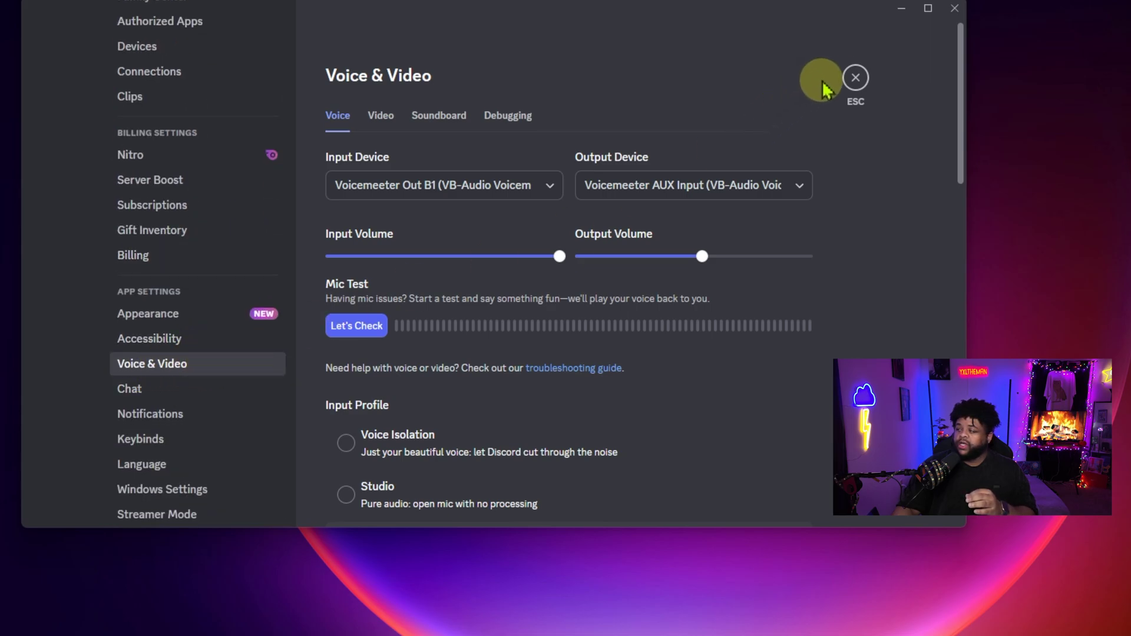
click(854, 80)
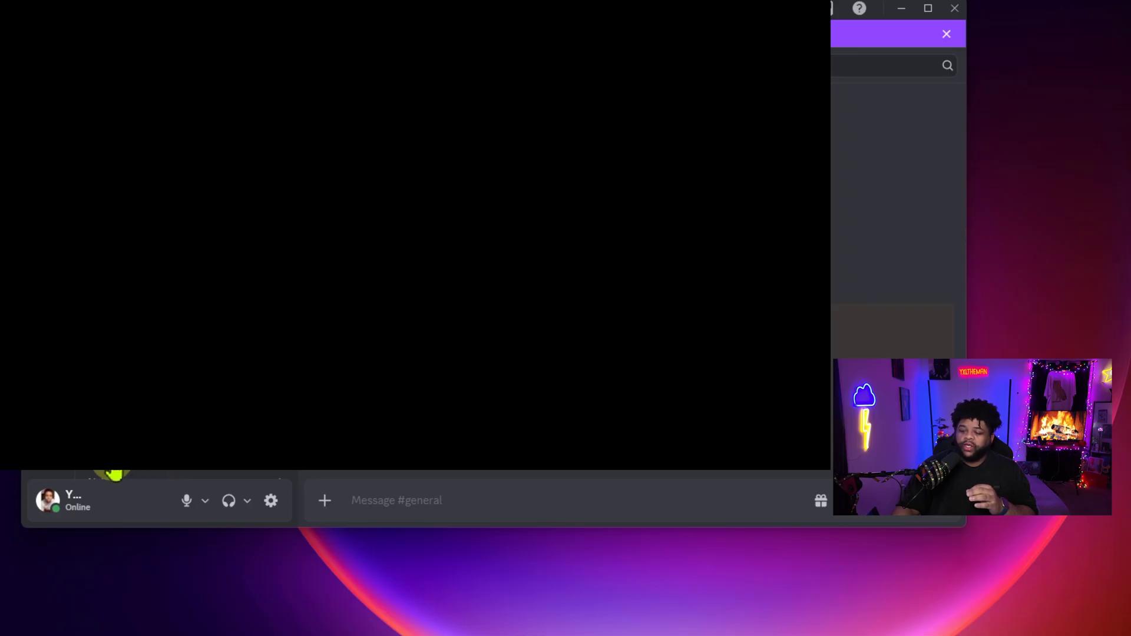
click(271, 502)
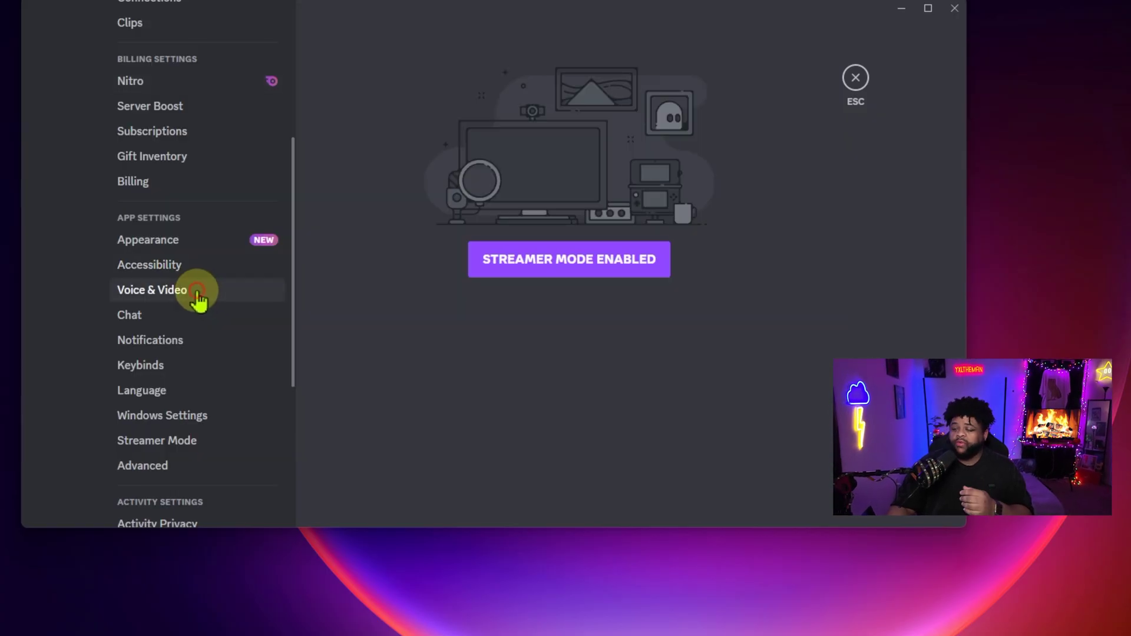
click(198, 291)
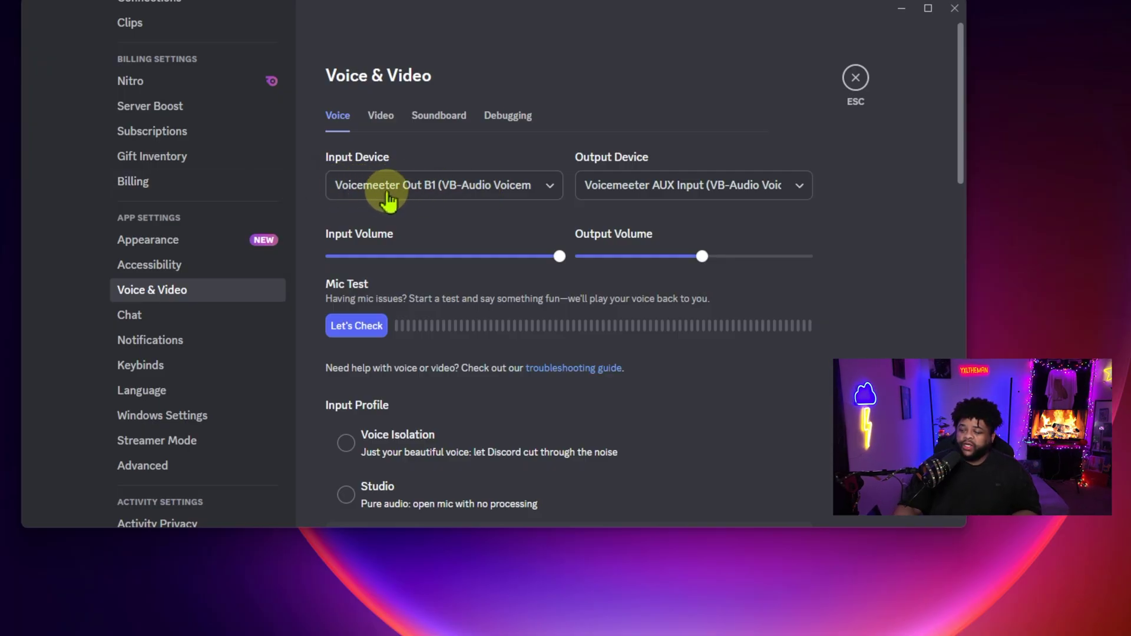
Select Voicemeeter Out B1 (VB-Audio Voicemeeter VAIO) as Discord's input device and run a short mic test
click(451, 195)
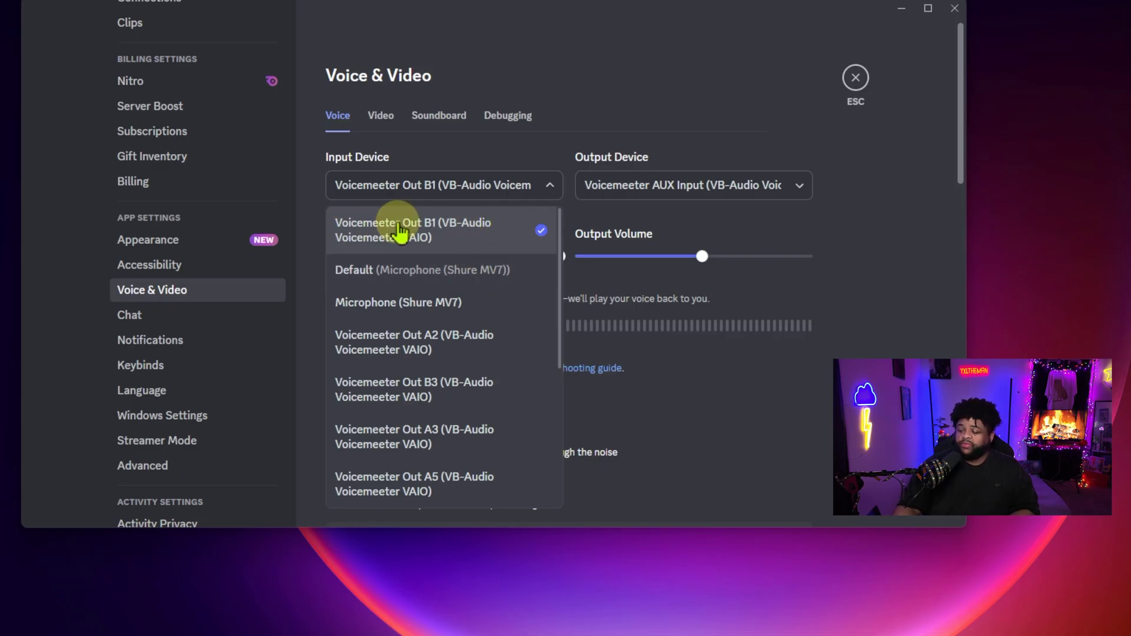
click(467, 224)
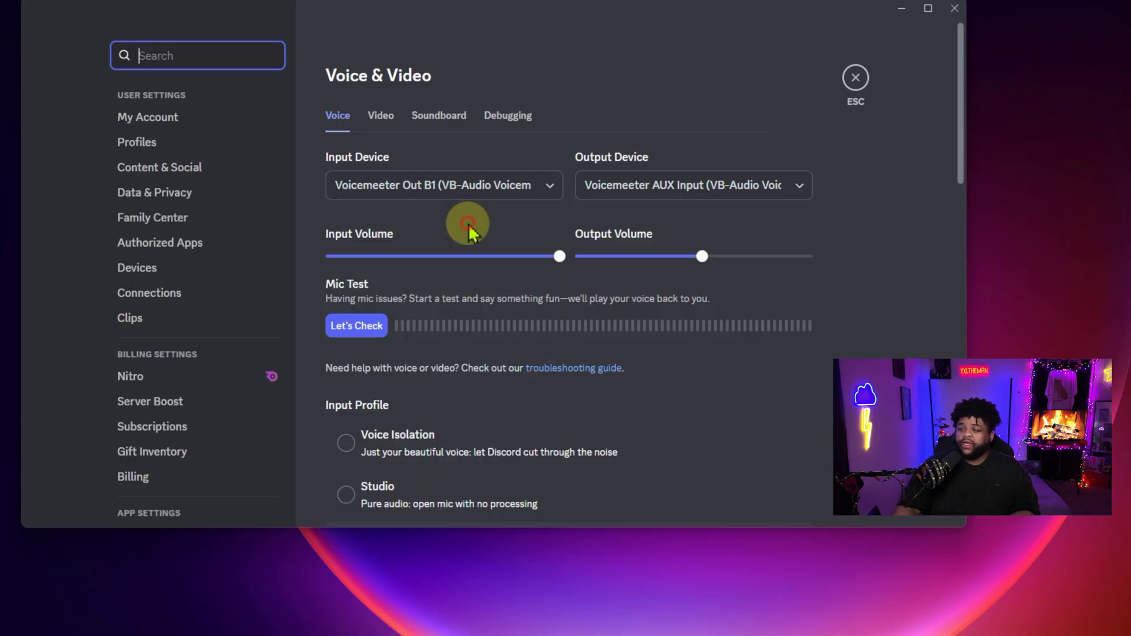
click(368, 326)
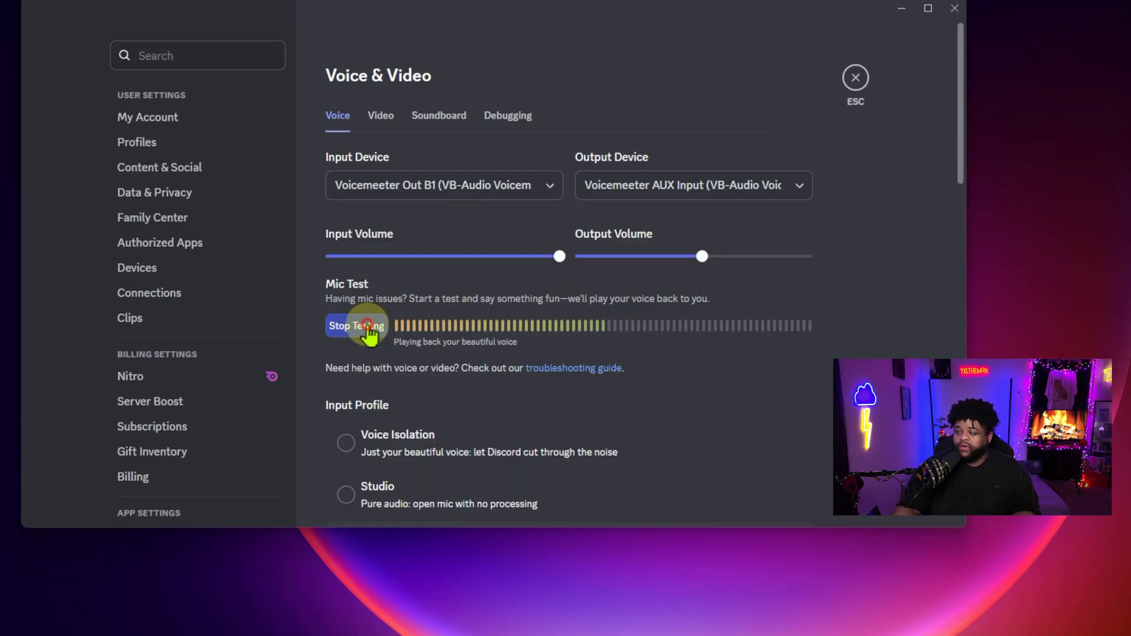
click(368, 326)
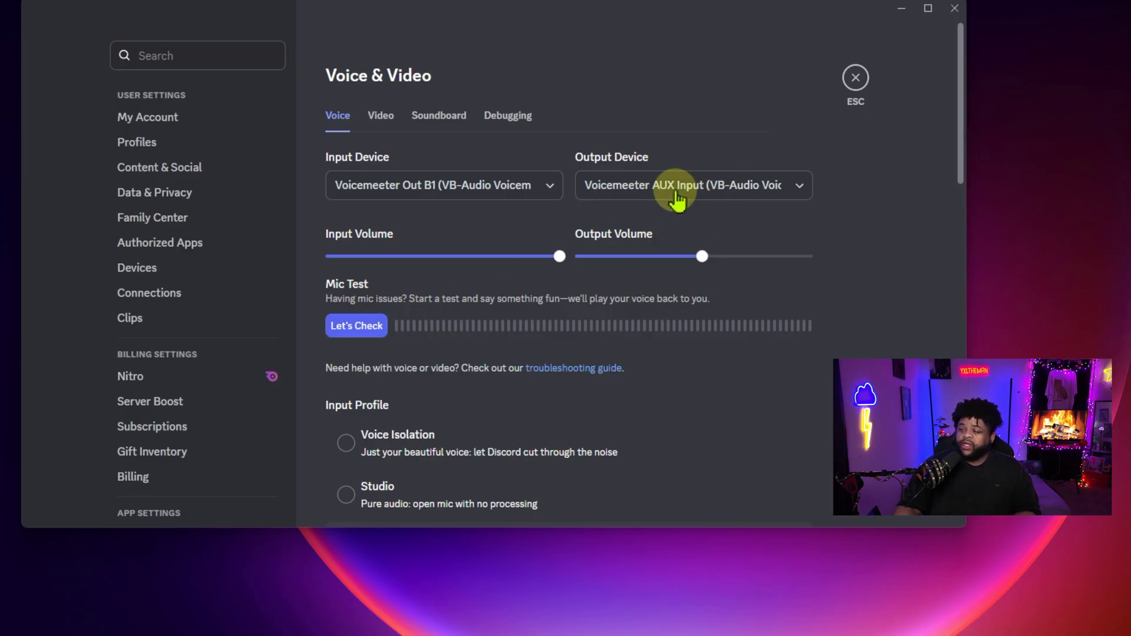
Examine Discord's output device choices and place the Voicemeeter Banana window beside them for comparison
click(725, 200)
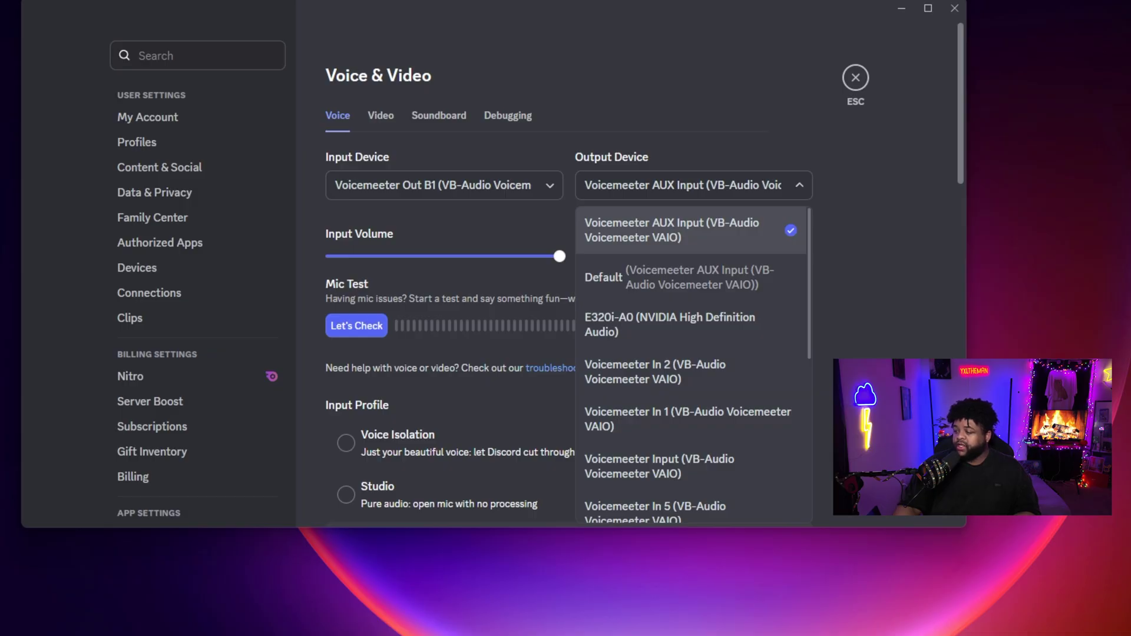
key(alt+Tab)
drag(652, 25, 1017, 37)
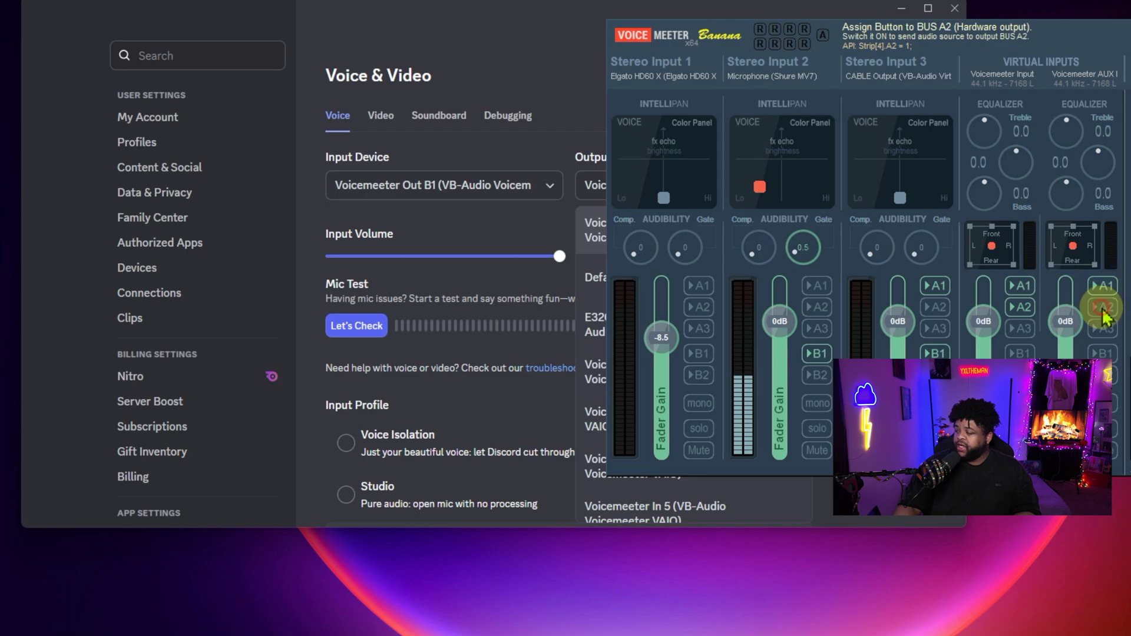
Move the Discord window clear of the virtual input strips and run a mic test to check the Voicemeeter AUX Input meter
drag(579, 10, 460, 13)
click(230, 328)
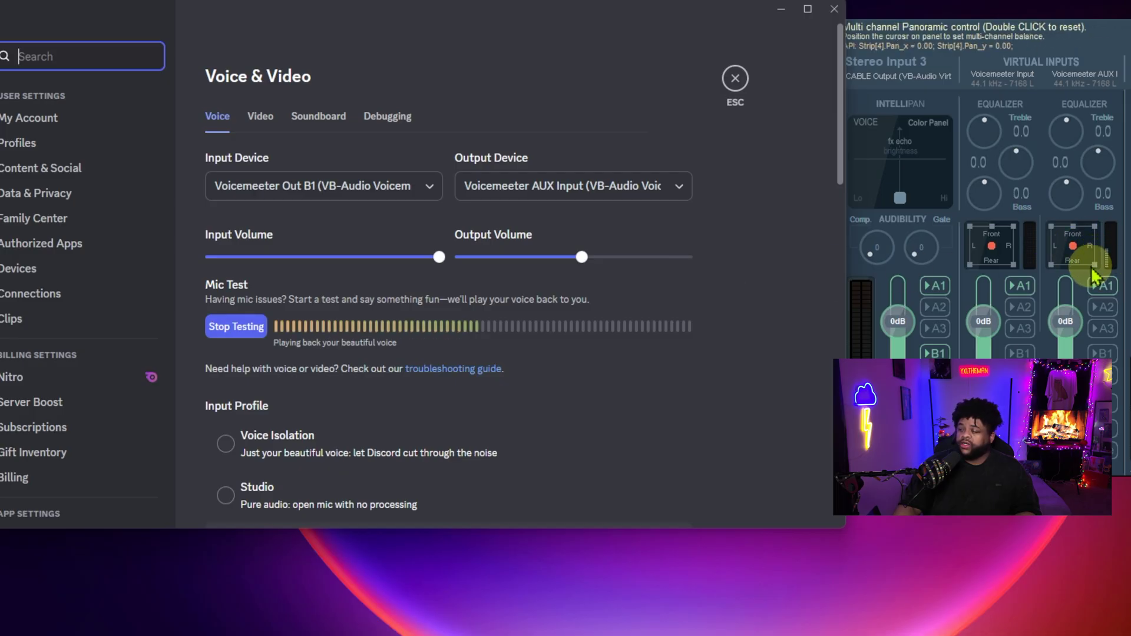
click(250, 327)
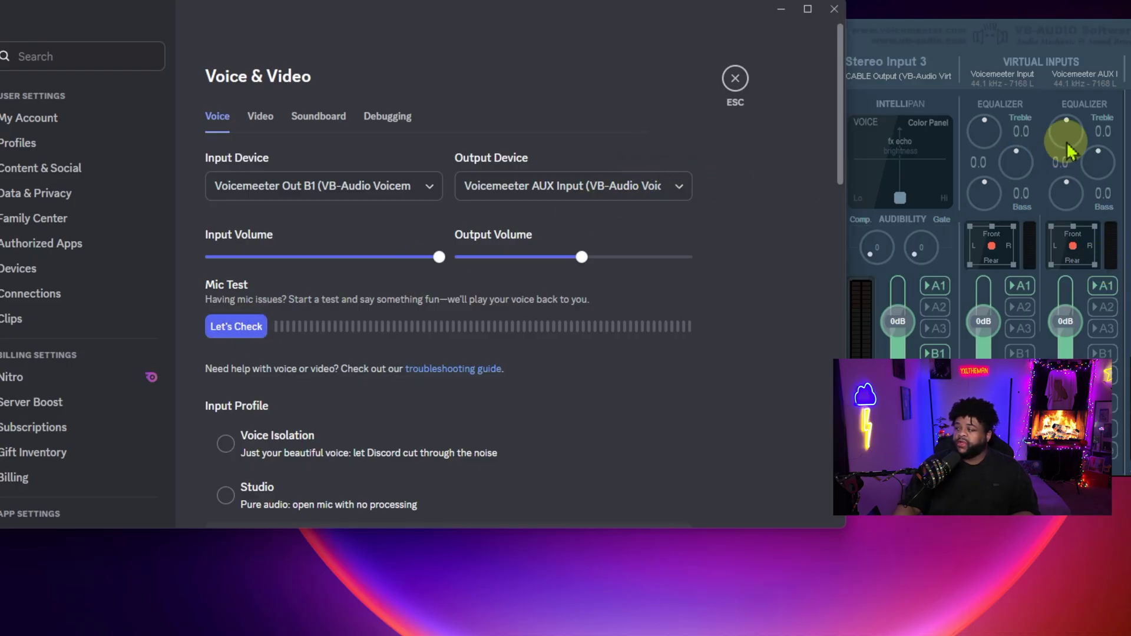
Switch on A2 on the Voicemeeter AUX Input strip and bring the Discord settings back to the front
click(1108, 316)
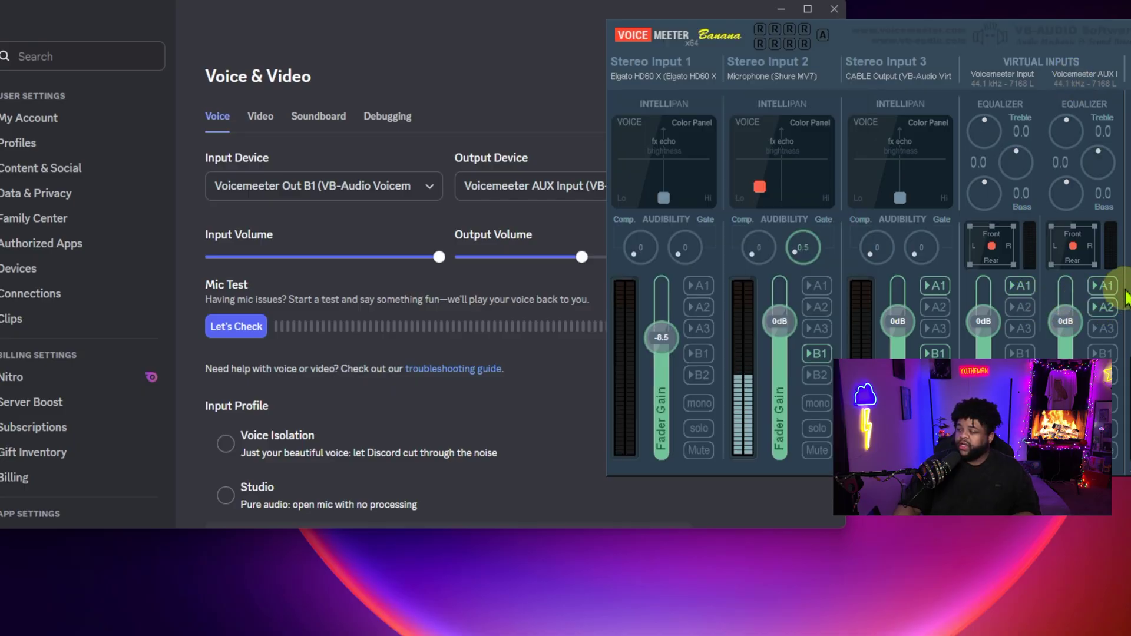
click(1103, 307)
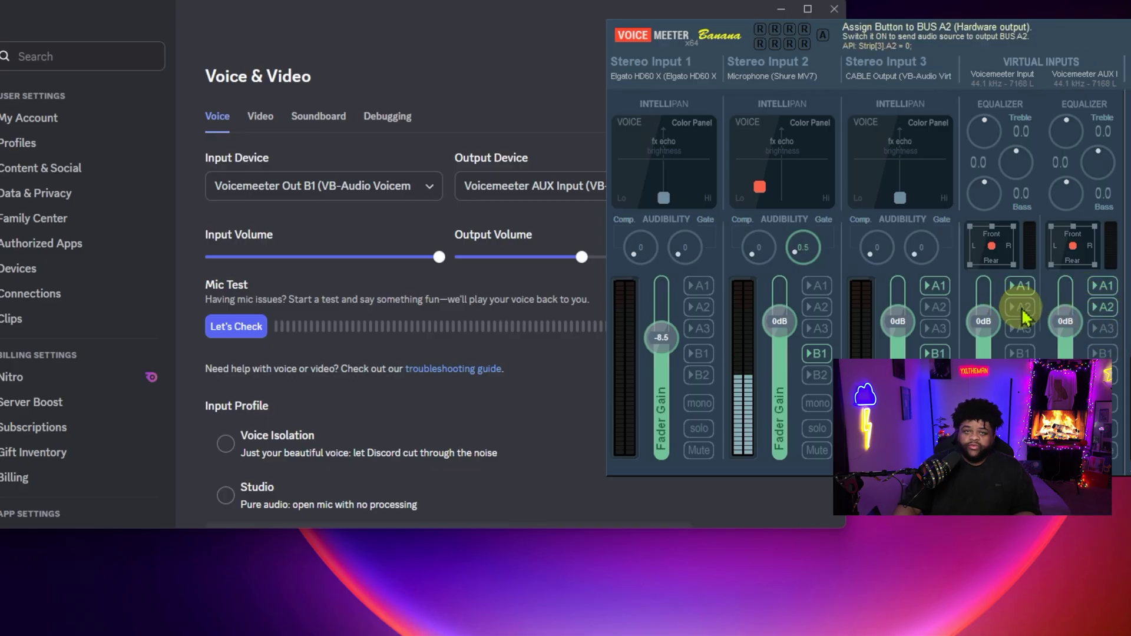
click(530, 32)
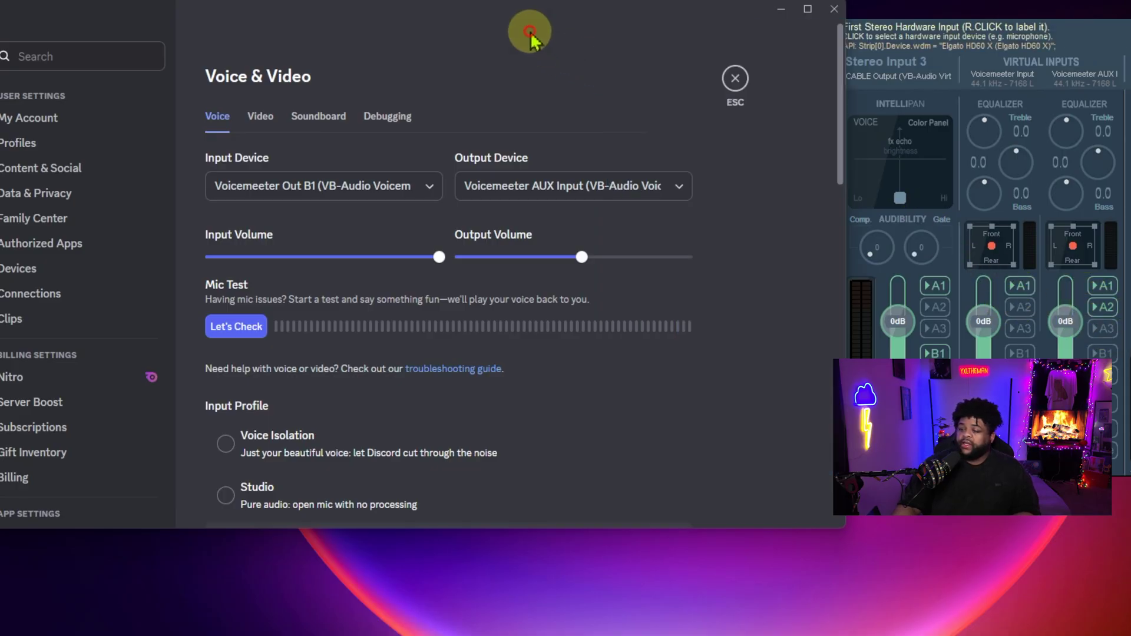
Review Discord's voice settings, from input profile, mode and sensitivity through voice processing, and check the input device and output volume
scroll(511, 353, down, 3)
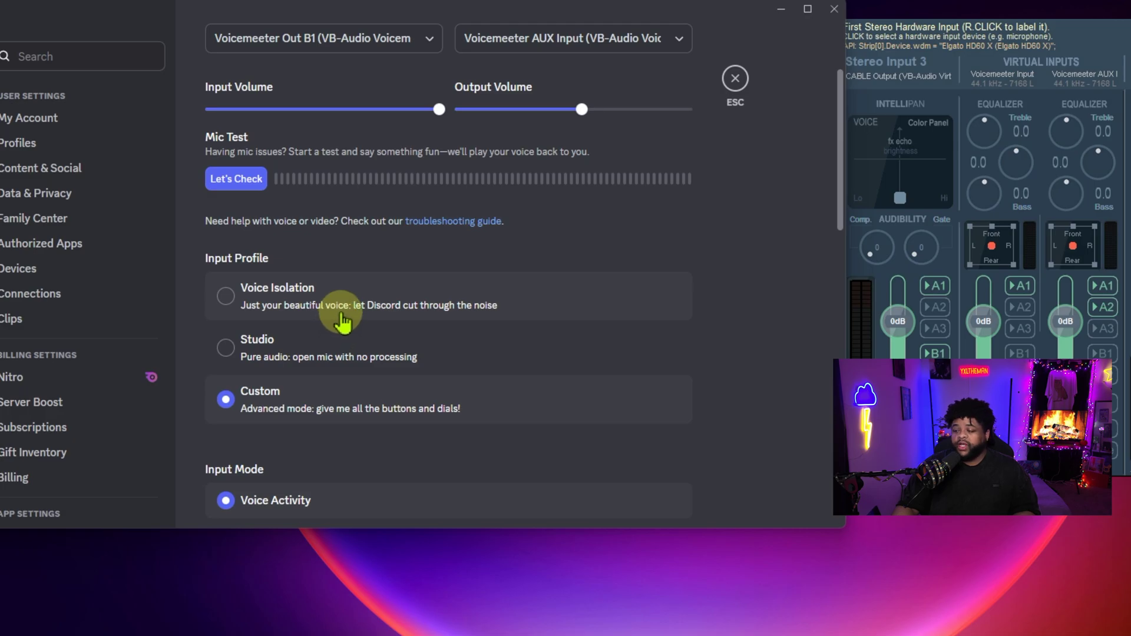
scroll(340, 315, down, 4)
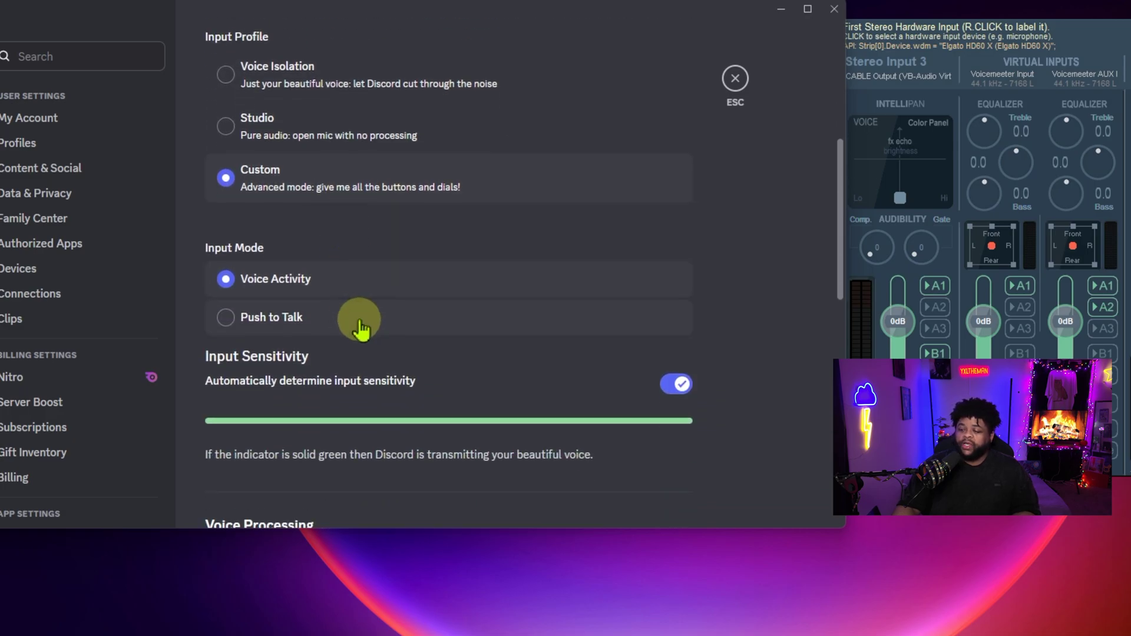
scroll(359, 327, down, 1)
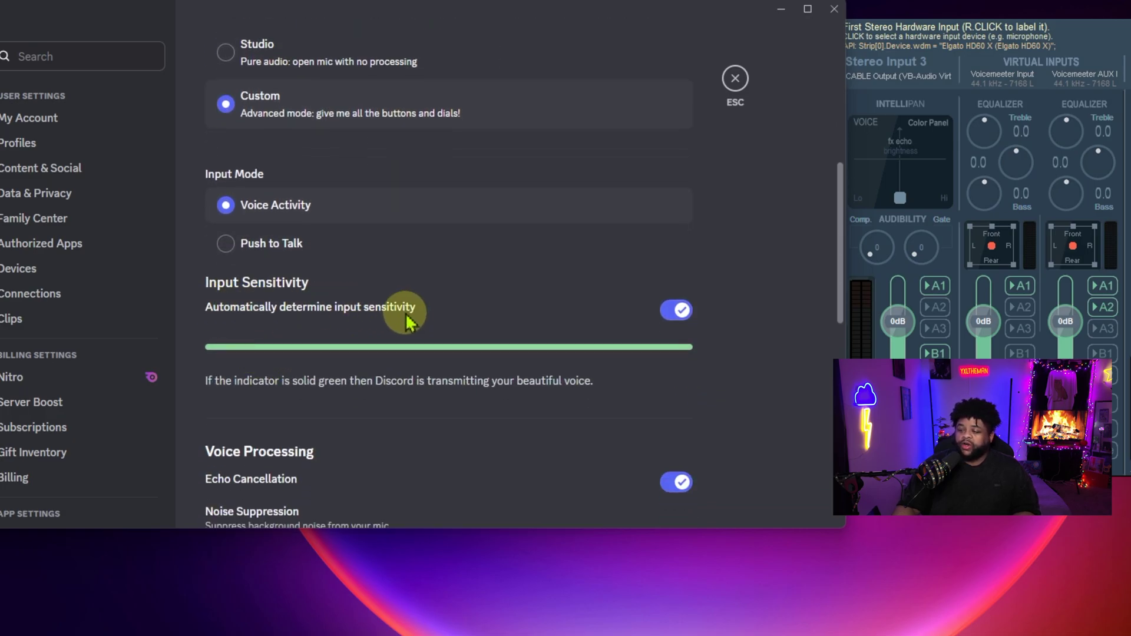
scroll(248, 357, down, 1)
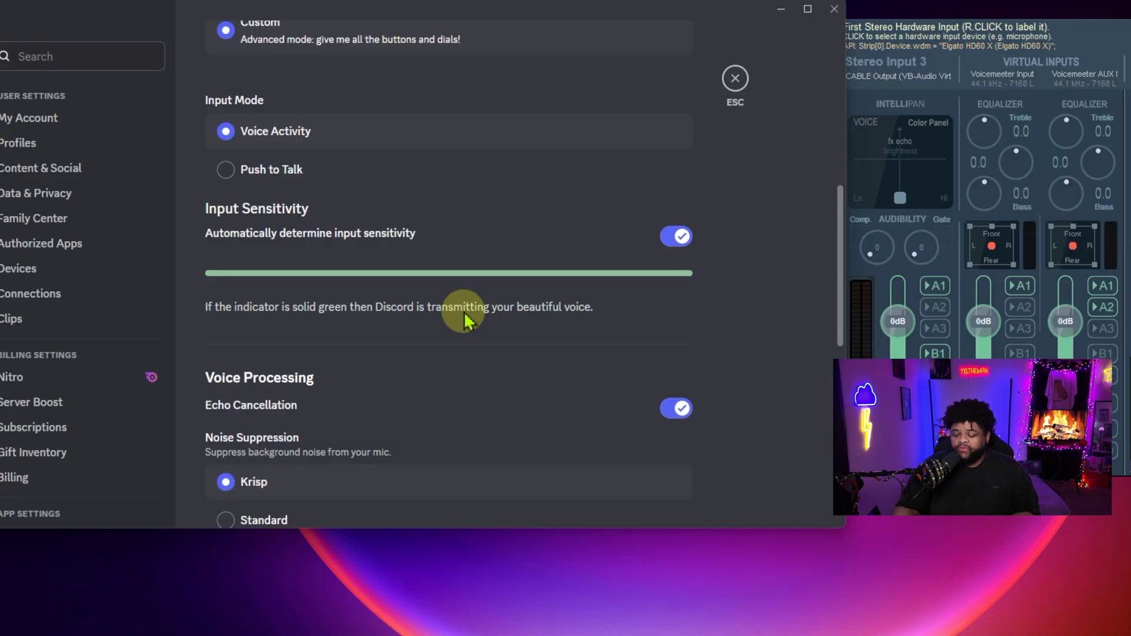
scroll(467, 318, down, 2)
scroll(429, 317, down, 1)
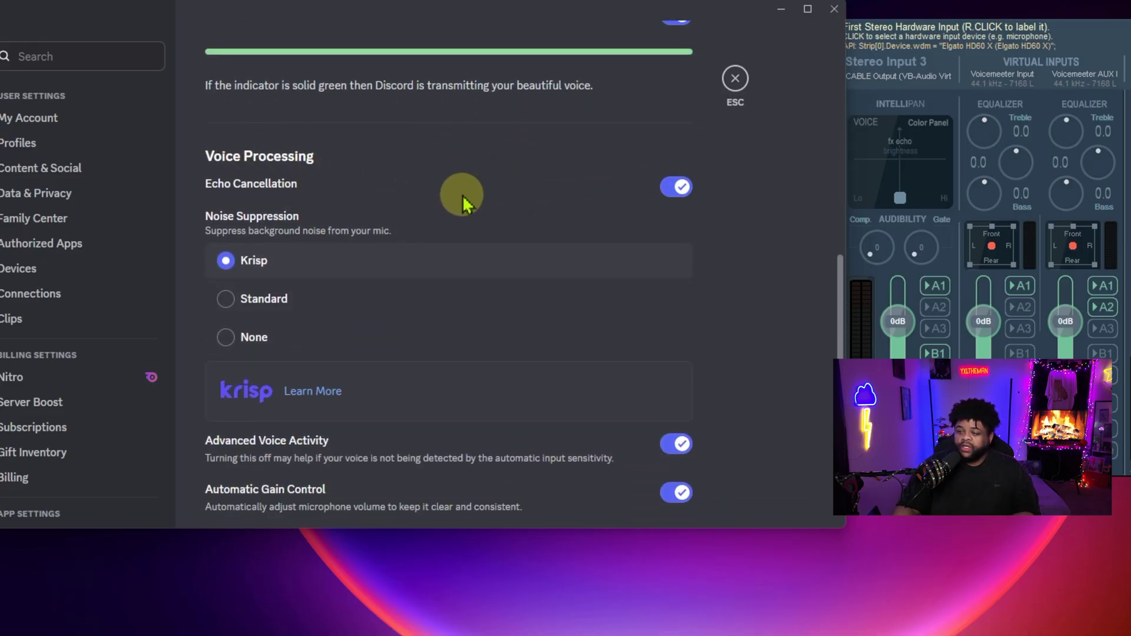
scroll(492, 293, down, 2)
scroll(492, 293, down, 4)
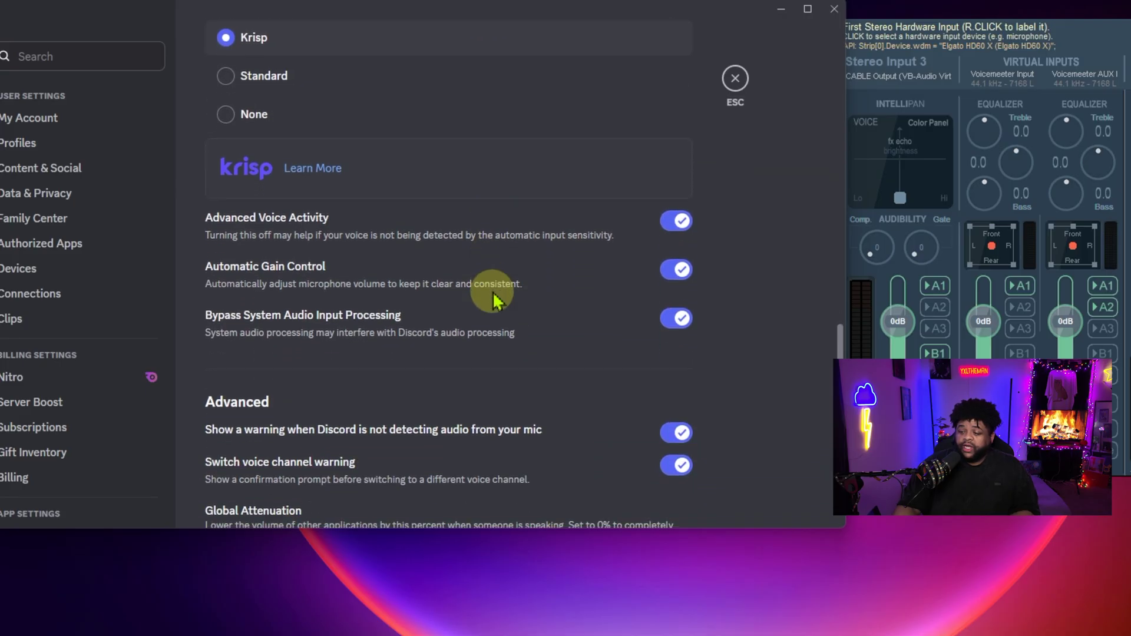
scroll(599, 384, up, 10)
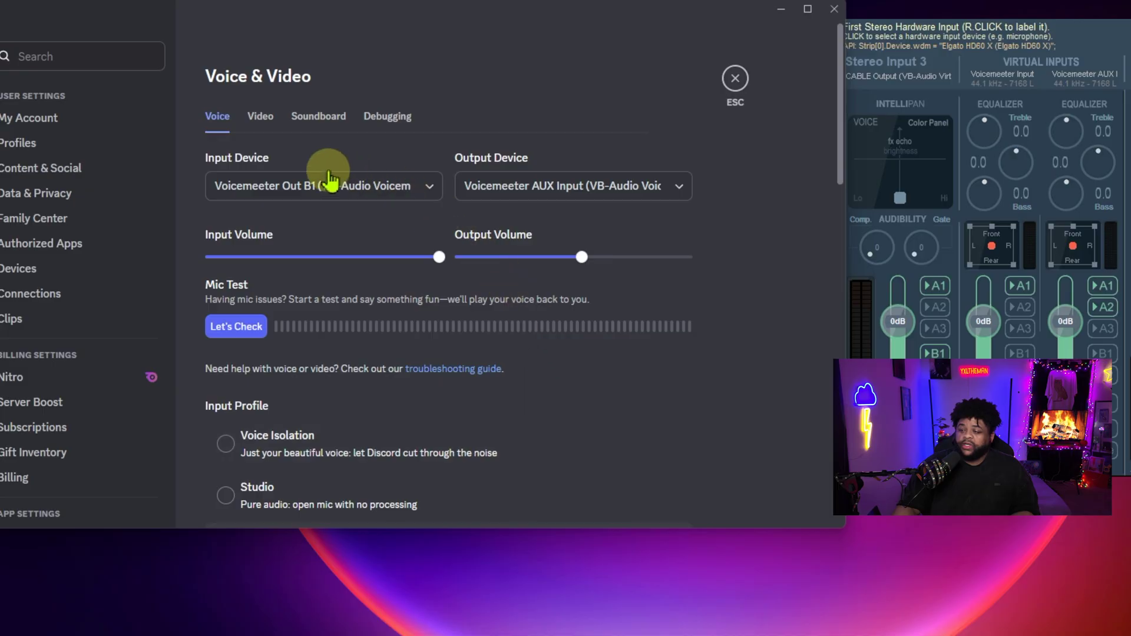
mouse_move(582, 255)
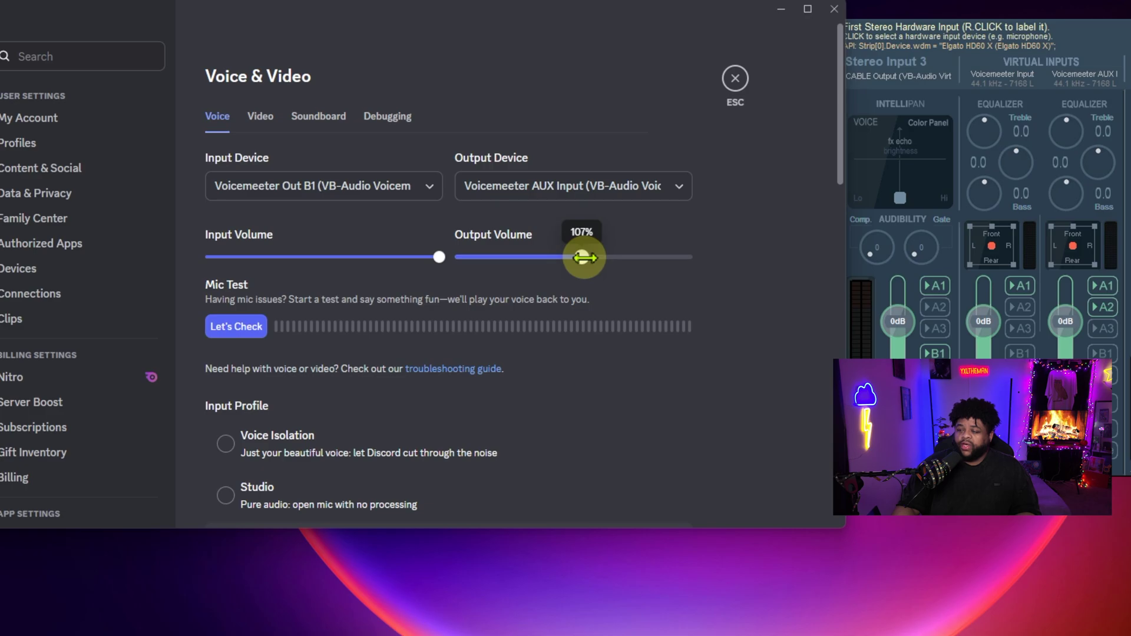
click(264, 116)
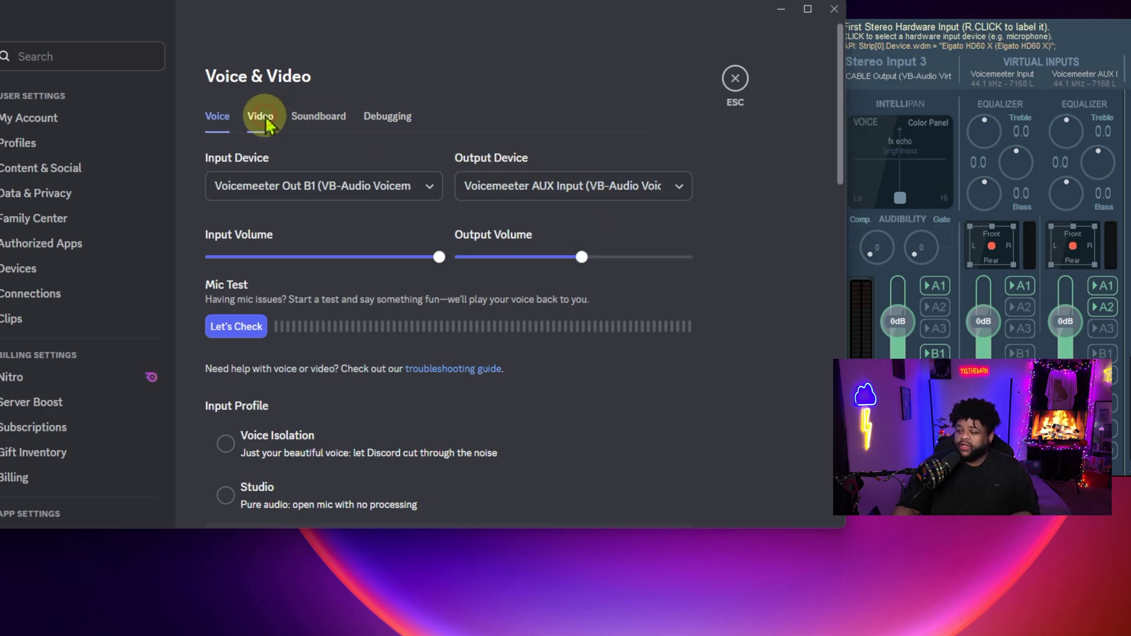
click(205, 118)
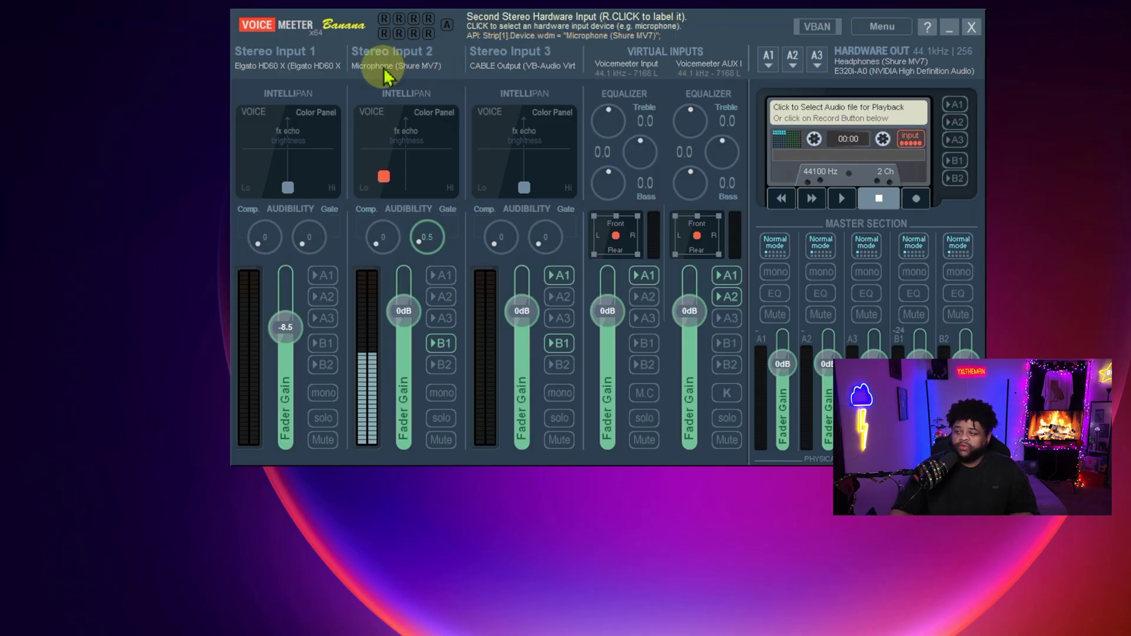
Review the input device choices for Stereo Input 2, keep the Shure MV7 microphone, and nudge the strip's Intellipan color point slightly
click(387, 70)
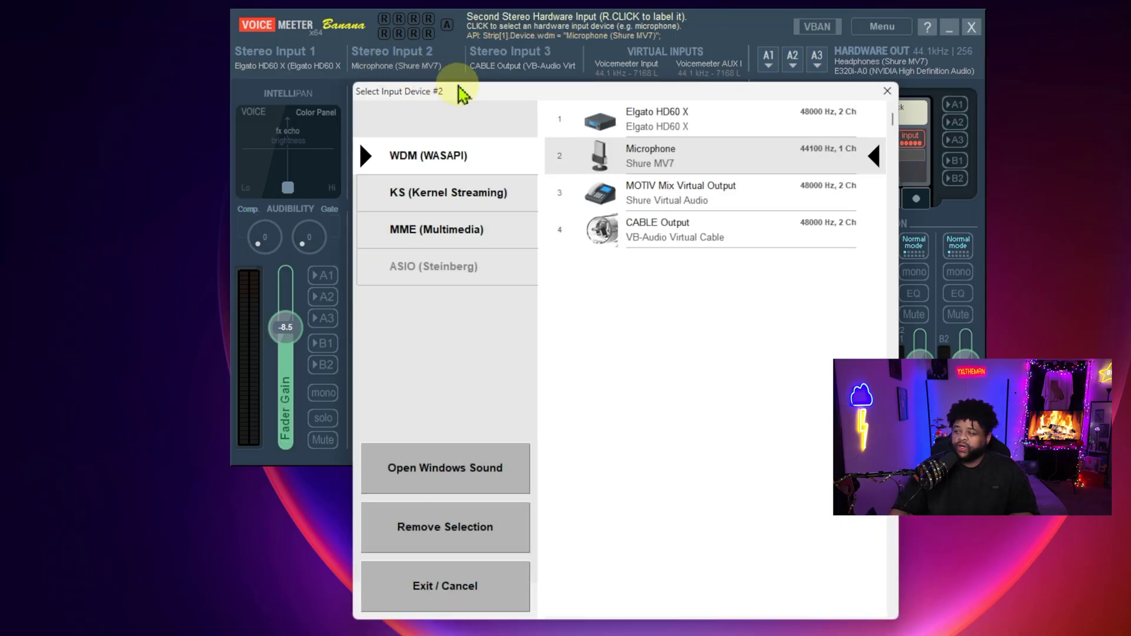
click(888, 92)
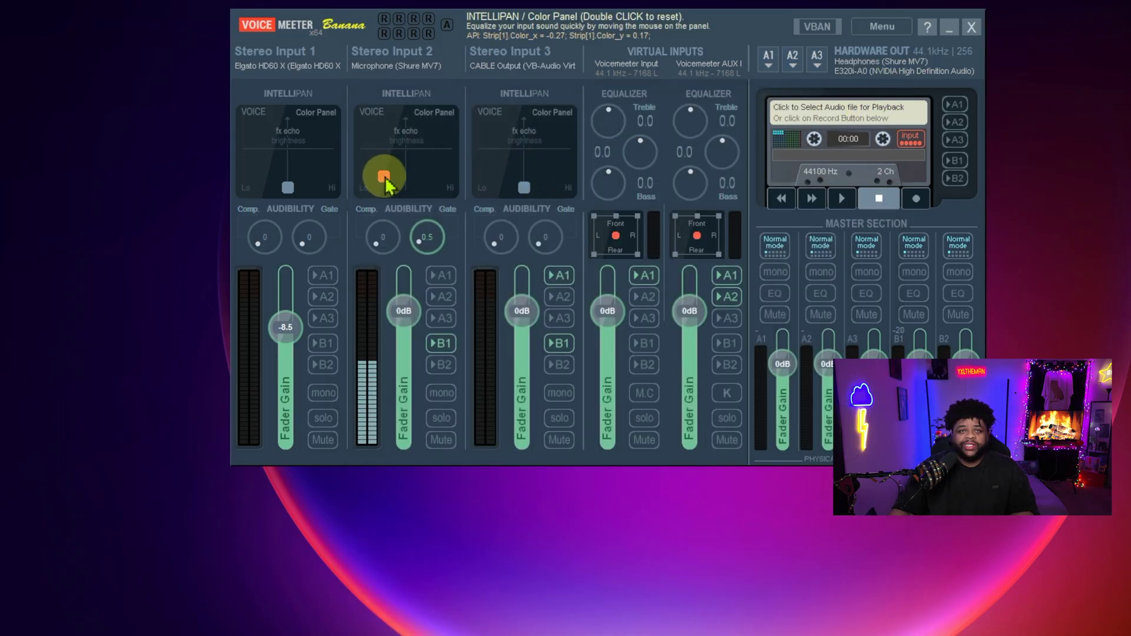
mouse_move(385, 184)
mouse_down()
mouse_move(380, 152)
mouse_move(428, 150)
mouse_move(416, 168)
mouse_move(432, 162)
mouse_move(422, 133)
mouse_move(386, 139)
mouse_move(437, 144)
mouse_move(386, 183)
mouse_up()
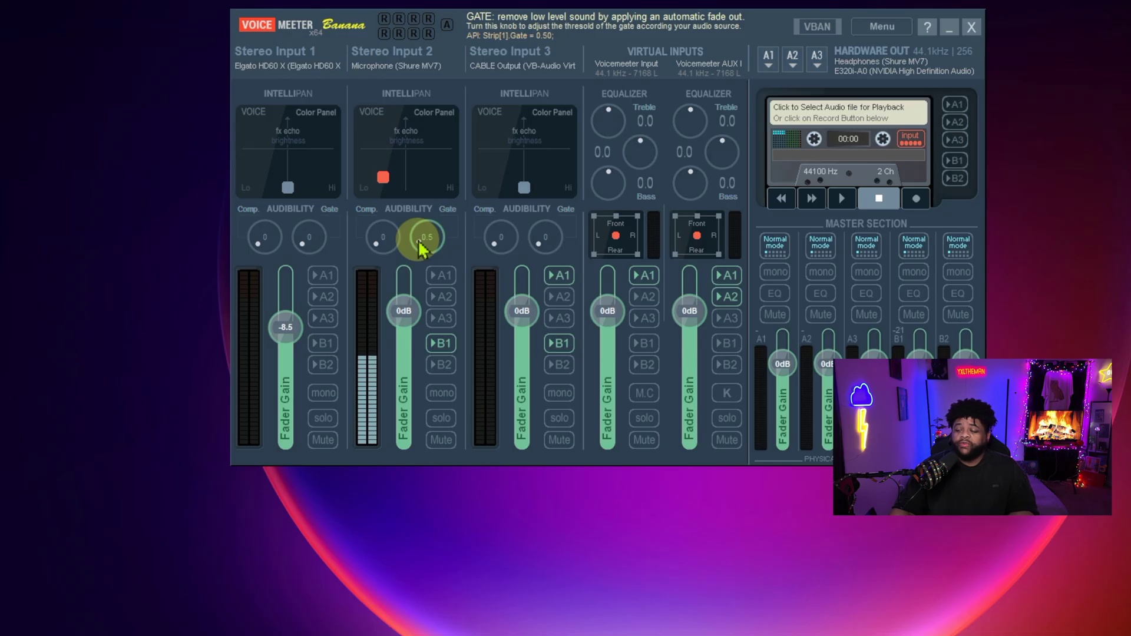
Try the microphone's Gate on the Stereo Input 2 strip at 0 and at higher thresholds, and return it to 0.5
drag(422, 248, 416, 254)
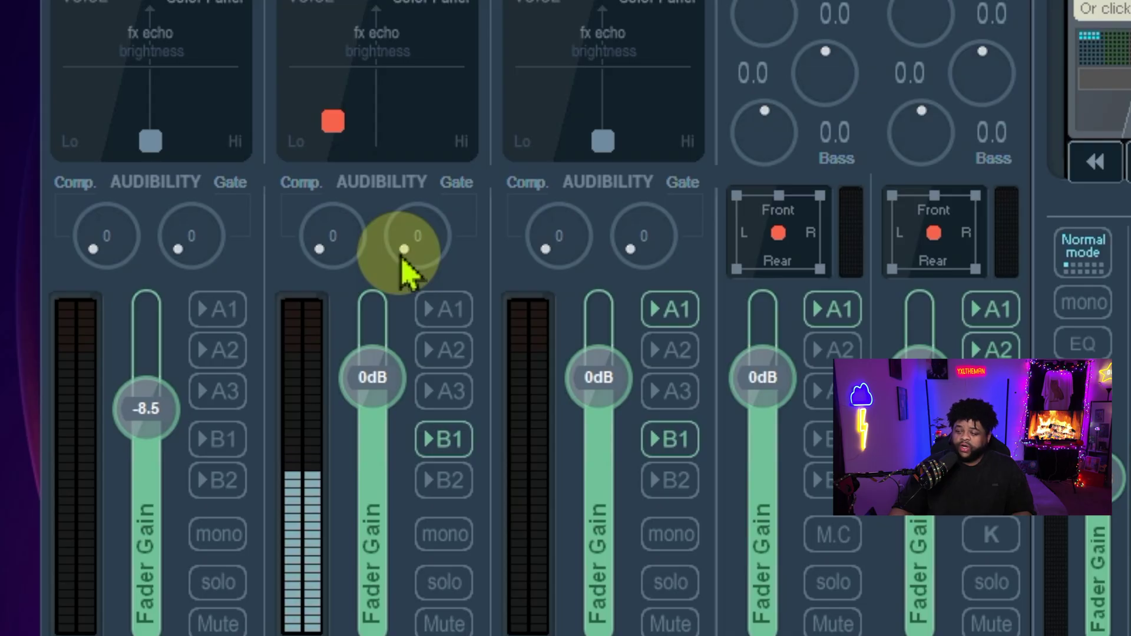
mouse_move(402, 256)
mouse_down()
mouse_move(380, 224)
mouse_move(384, 255)
mouse_move(373, 256)
mouse_move(401, 234)
mouse_move(420, 243)
mouse_move(445, 227)
mouse_move(422, 238)
mouse_move(430, 176)
mouse_move(414, 258)
mouse_up()
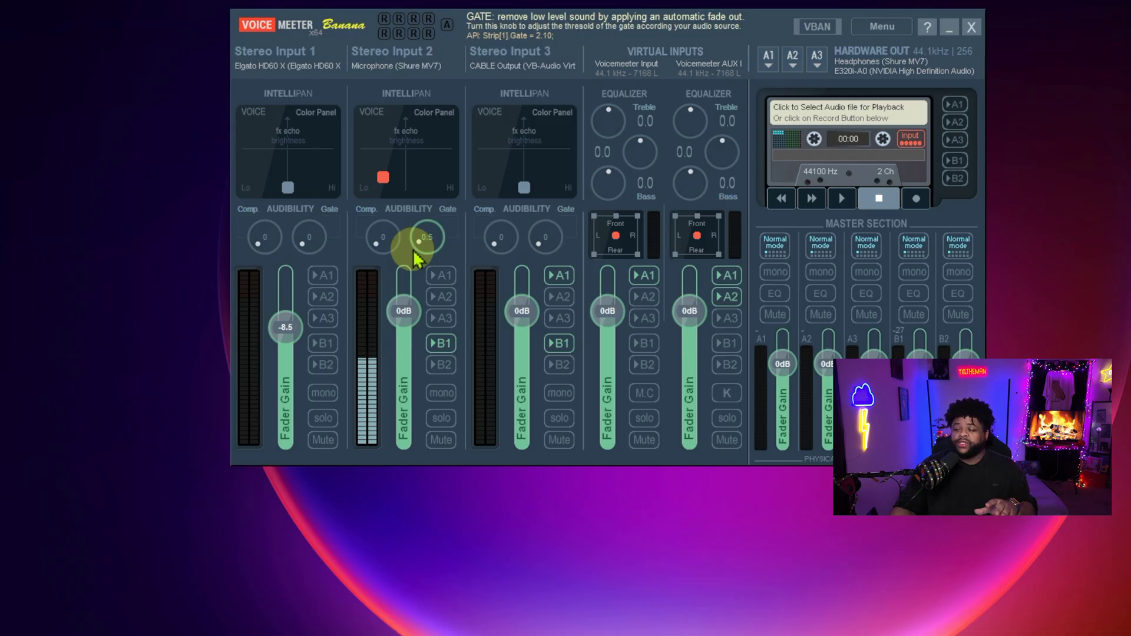
drag(416, 260, 429, 278)
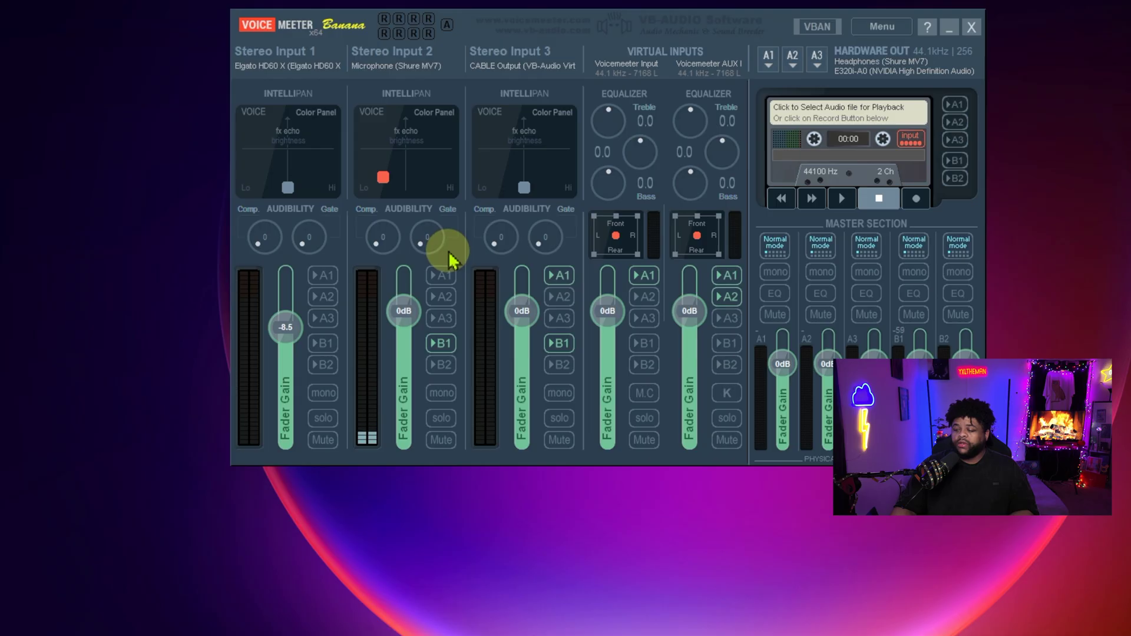
drag(421, 246, 405, 242)
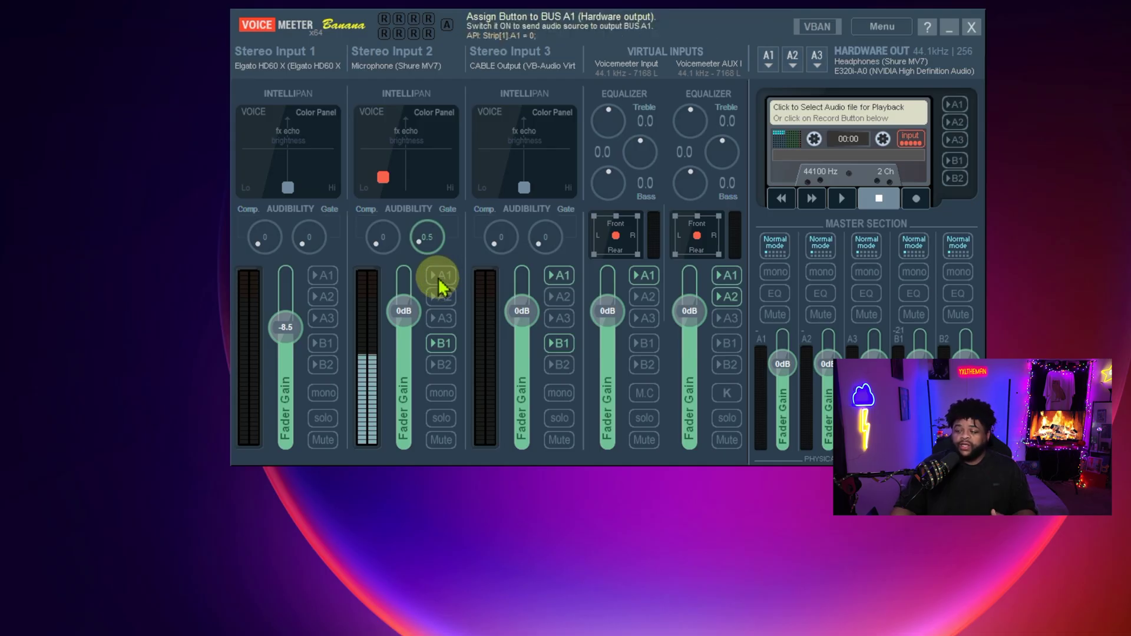
click(898, 29)
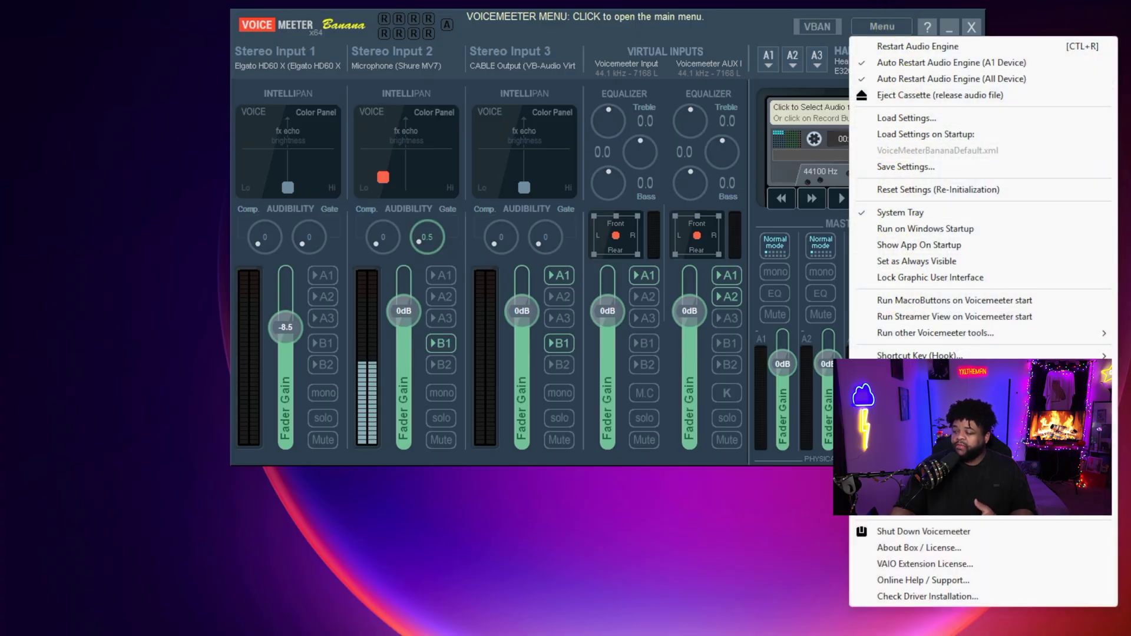
click(700, 43)
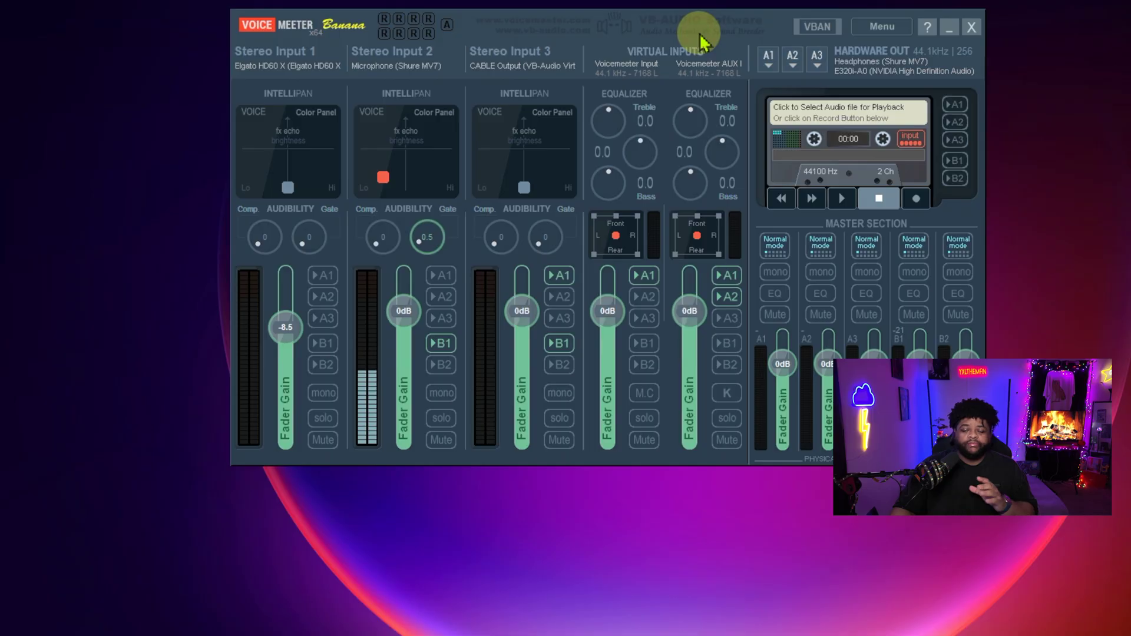